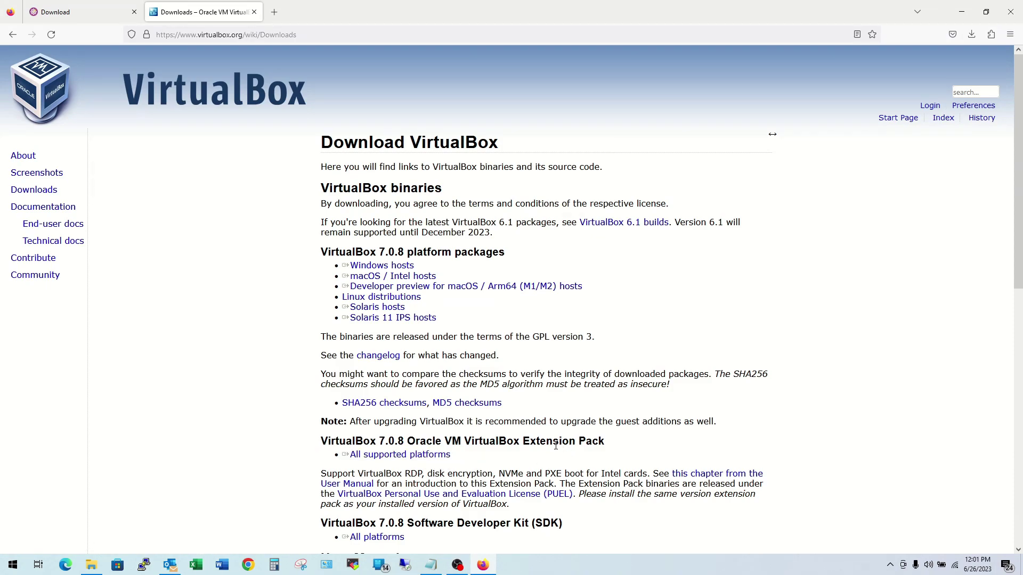
Step: Bring up the CentOS Stream 9 download options in Firefox
{"action": "left_click", "coordinate": [114, 13]}
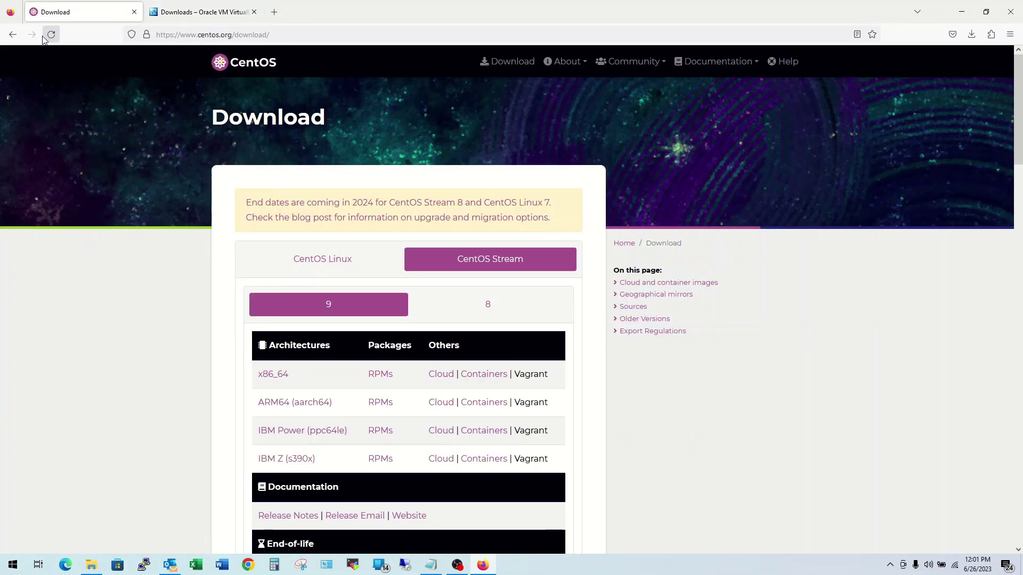
{"action": "left_click", "coordinate": [16, 37]}
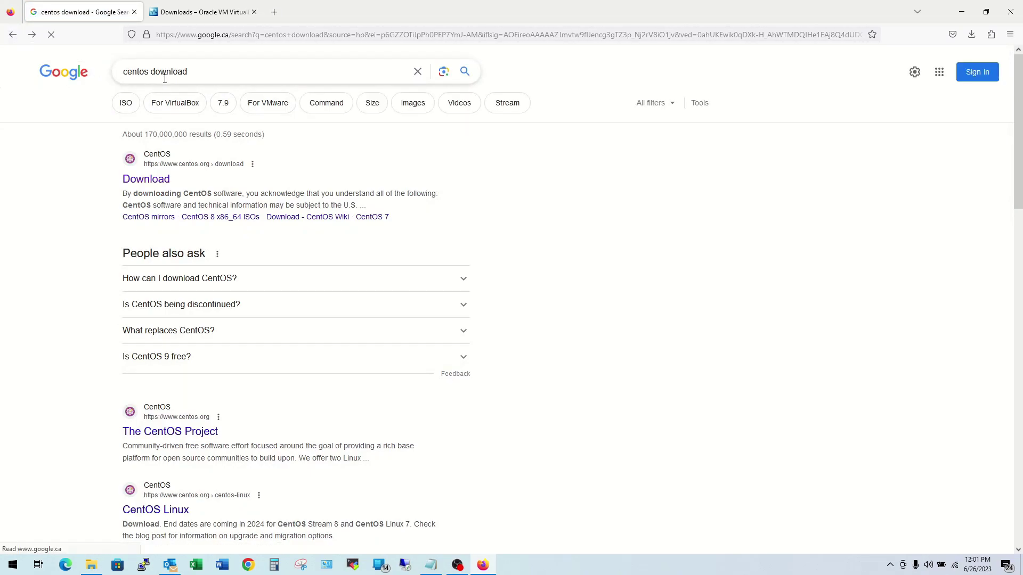
{"action": "left_click", "coordinate": [158, 182]}
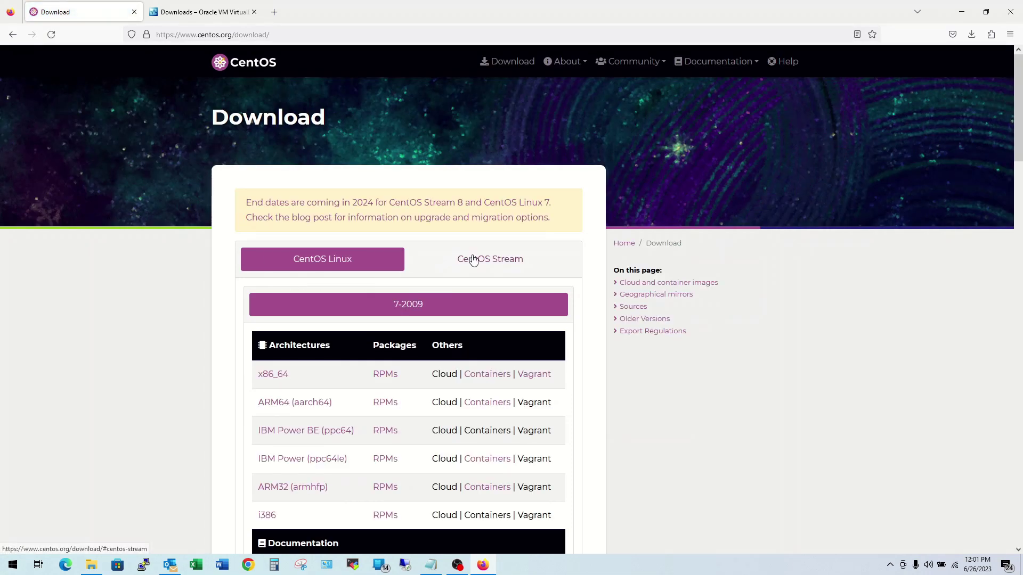
{"action": "left_click", "coordinate": [468, 260]}
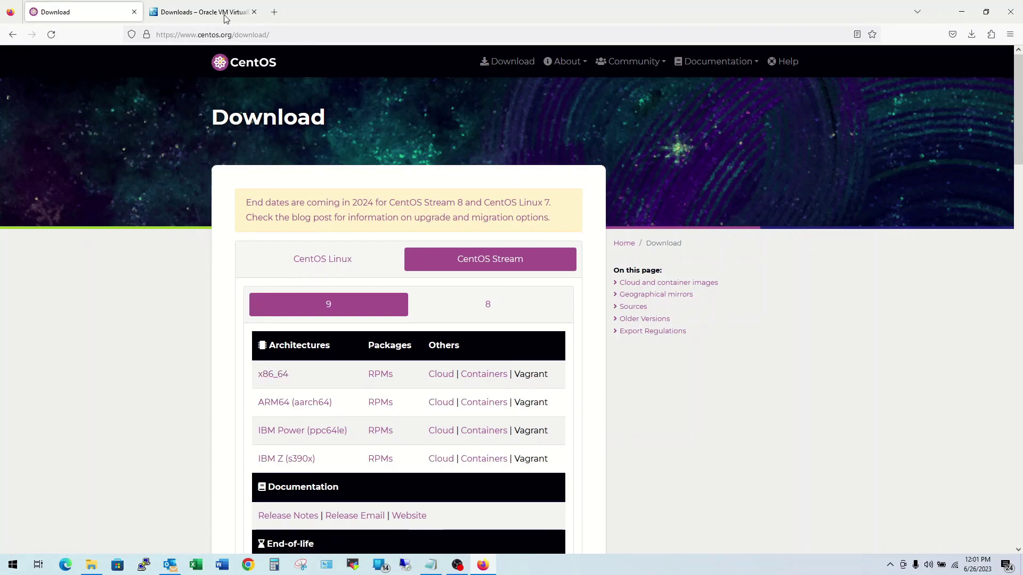
Step: Review the VirtualBox 7.0.8 Windows installer and Extension Pack downloads, then open the Centos folder
{"action": "left_click", "coordinate": [191, 15]}
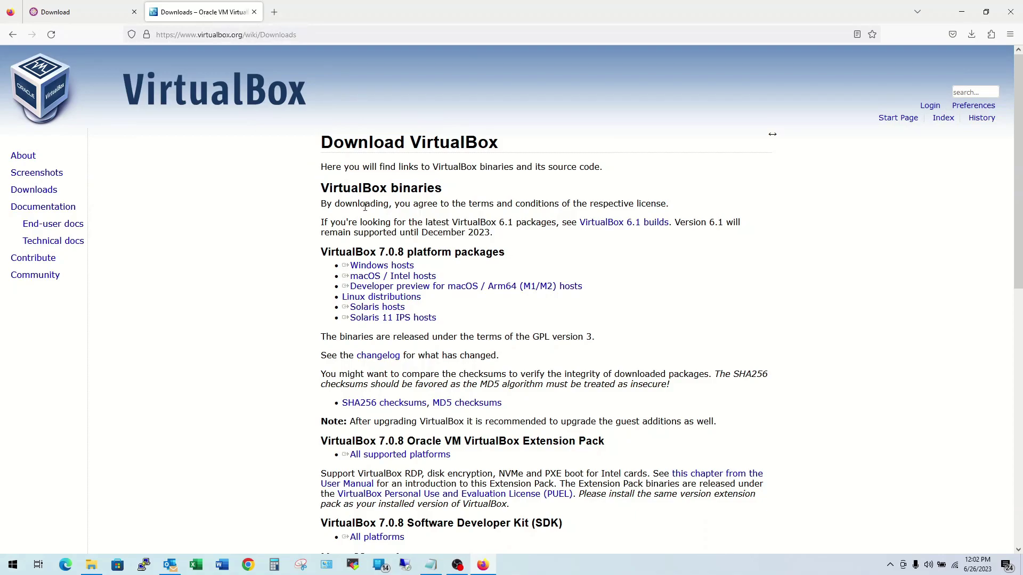
{"action": "left_click", "coordinate": [384, 266]}
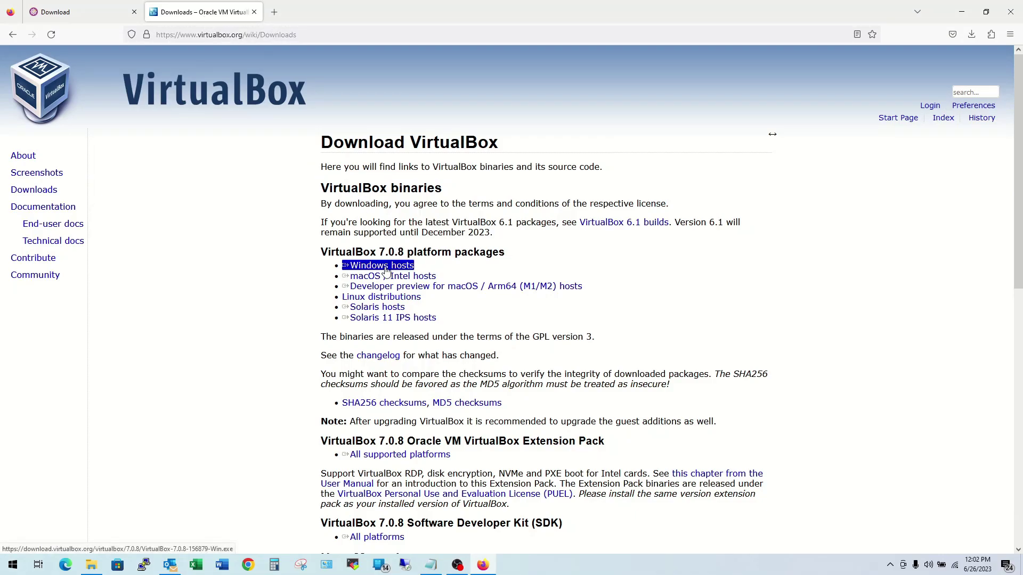
{"action": "left_click", "coordinate": [401, 456]}
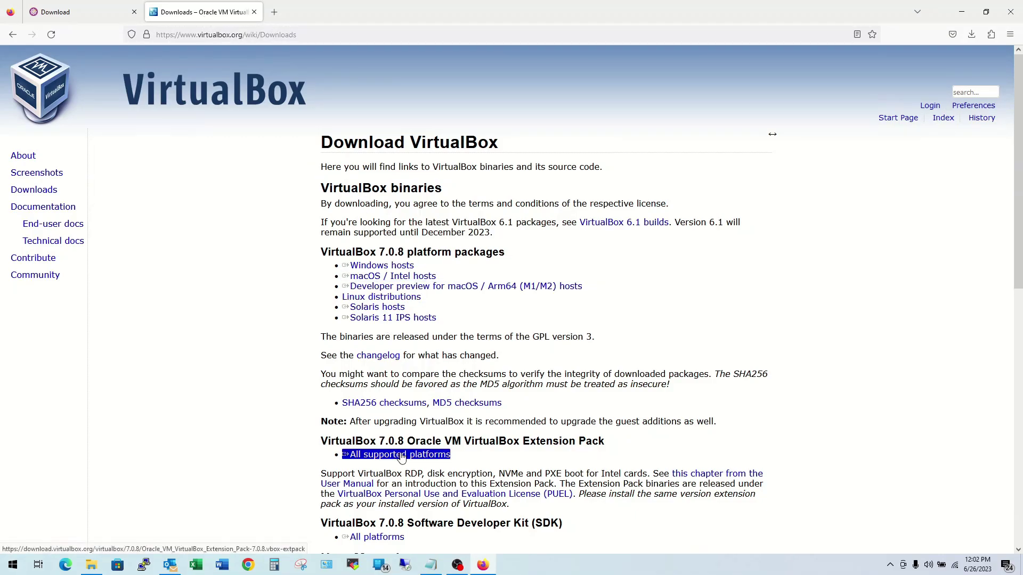
{"action": "left_click", "coordinate": [62, 11]}
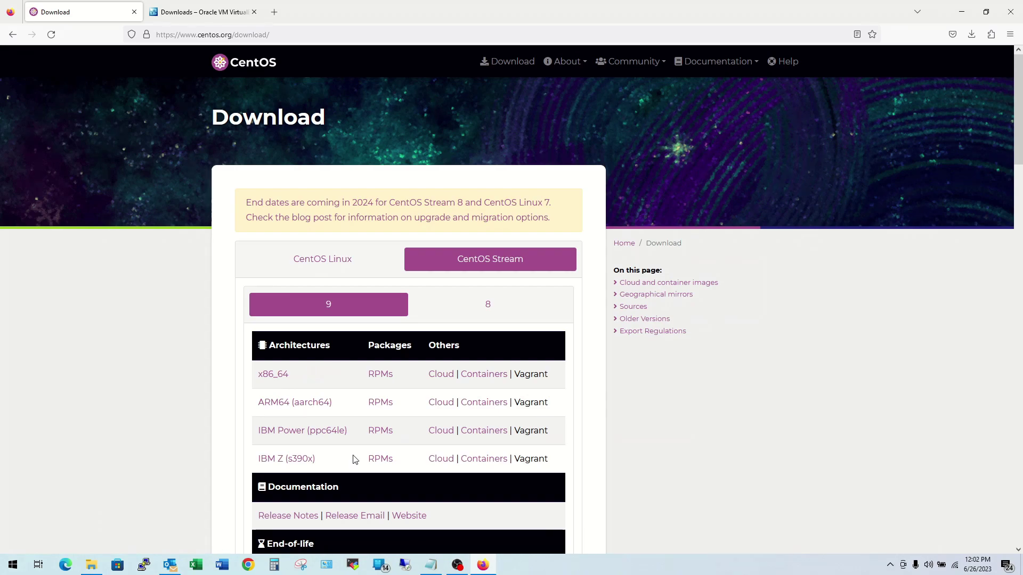
{"action": "left_click", "coordinate": [91, 565]}
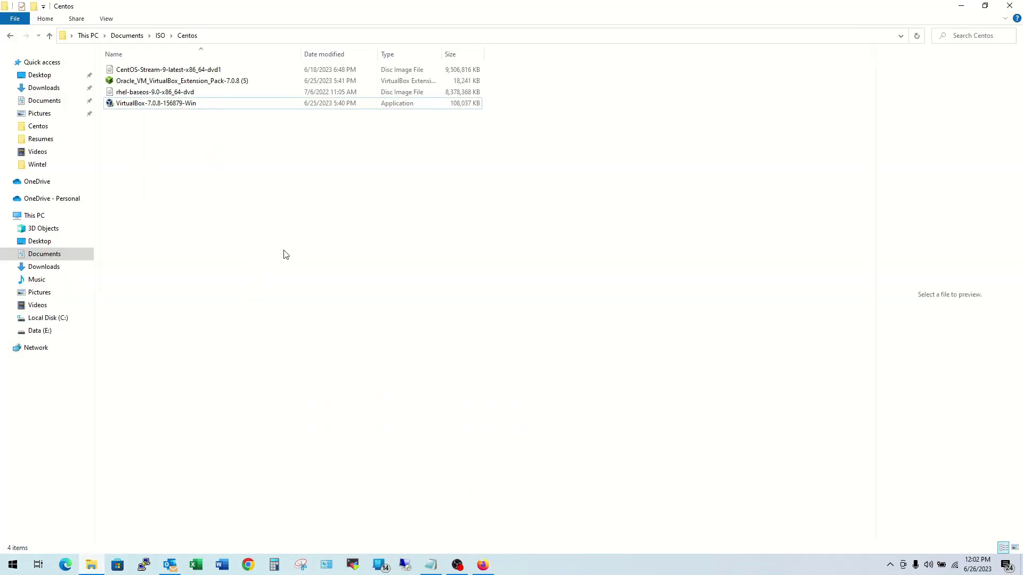
Step: Install VirtualBox 7.0.8 with default features, accepting the network and Python warnings, then finish
{"action": "double_click", "coordinate": [169, 107]}
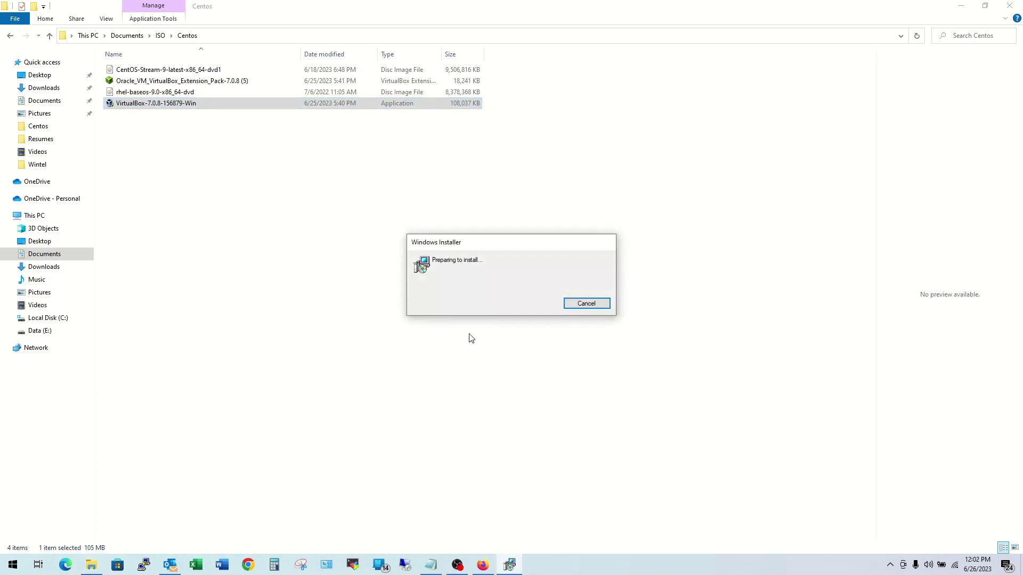
{"action": "left_click", "coordinate": [560, 366]}
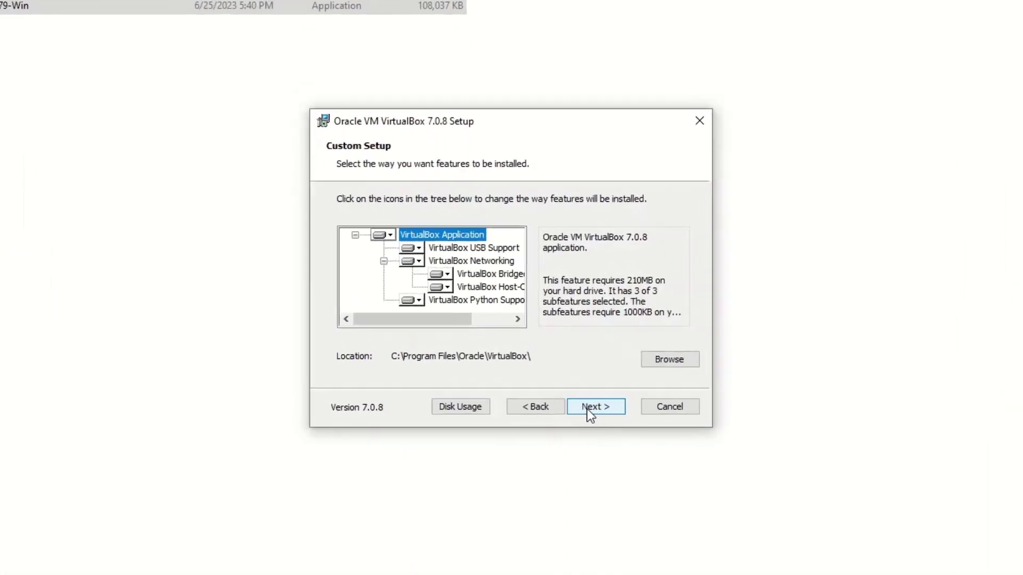
{"action": "left_click", "coordinate": [586, 407]}
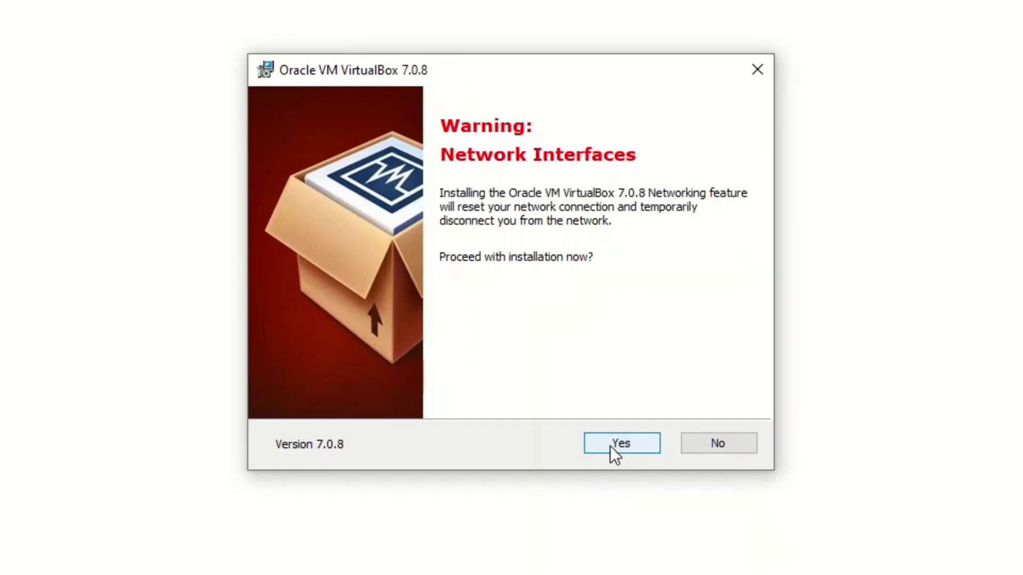
{"action": "left_click", "coordinate": [609, 446]}
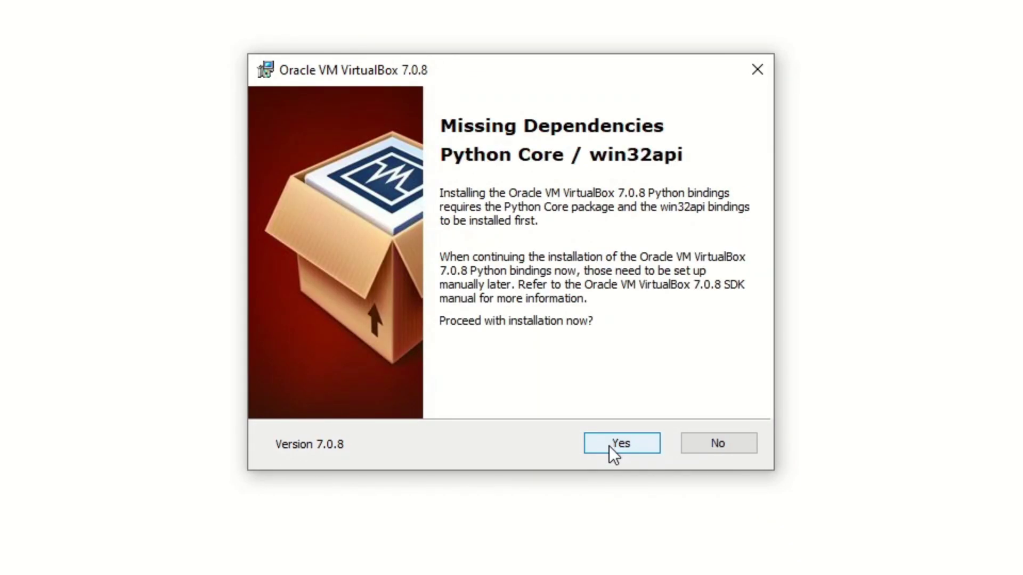
{"action": "left_click", "coordinate": [608, 446]}
{"action": "left_click", "coordinate": [608, 444]}
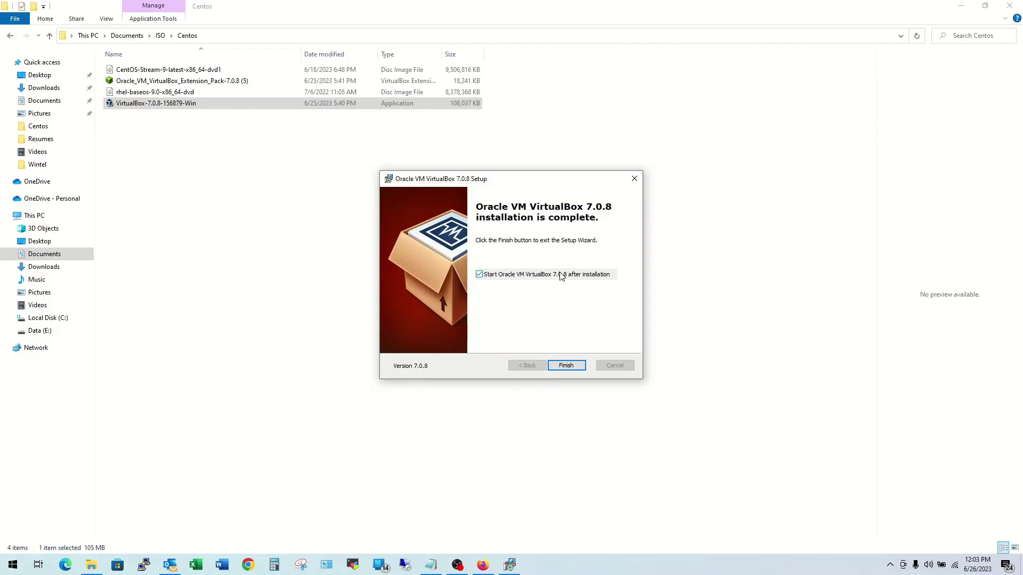
{"action": "left_click", "coordinate": [565, 366]}
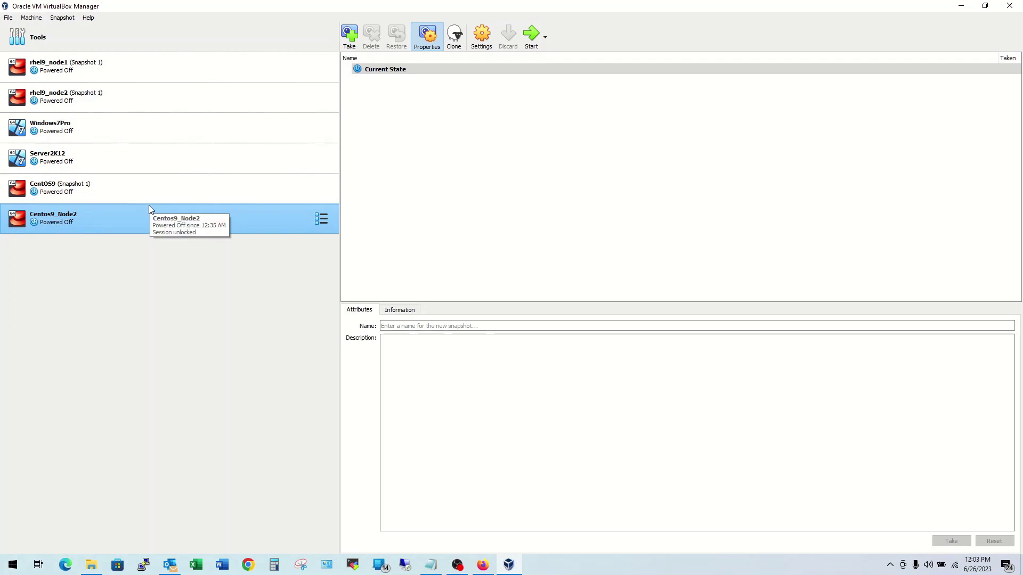
Step: Uninstall the Extension Pack 7.0.8 from the Extensions manager and confirm its removal
{"action": "left_click", "coordinate": [35, 38]}
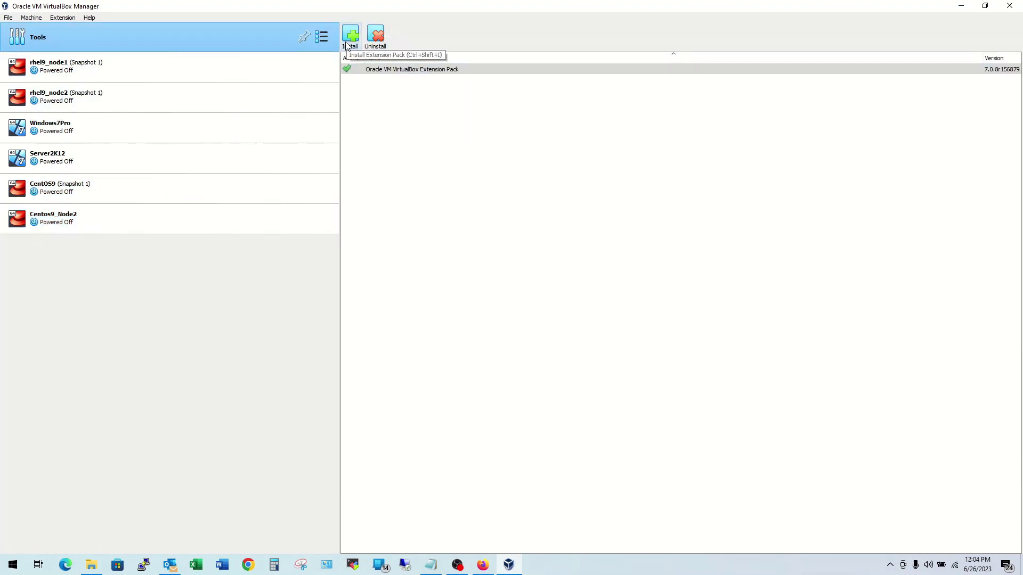
{"action": "right_click", "coordinate": [184, 36]}
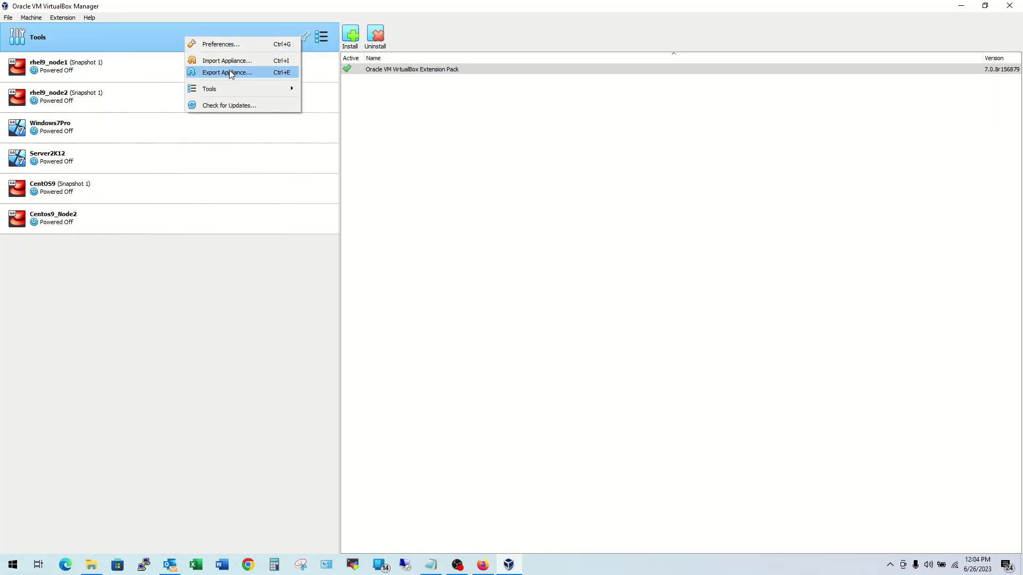
{"action": "mouse_move", "coordinate": [242, 88]}
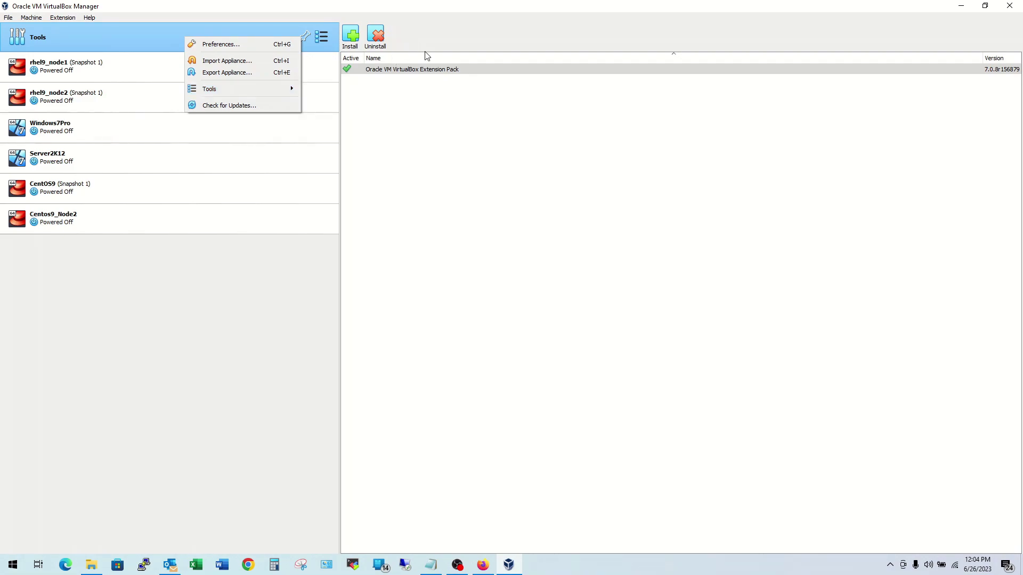
{"action": "left_click", "coordinate": [137, 49]}
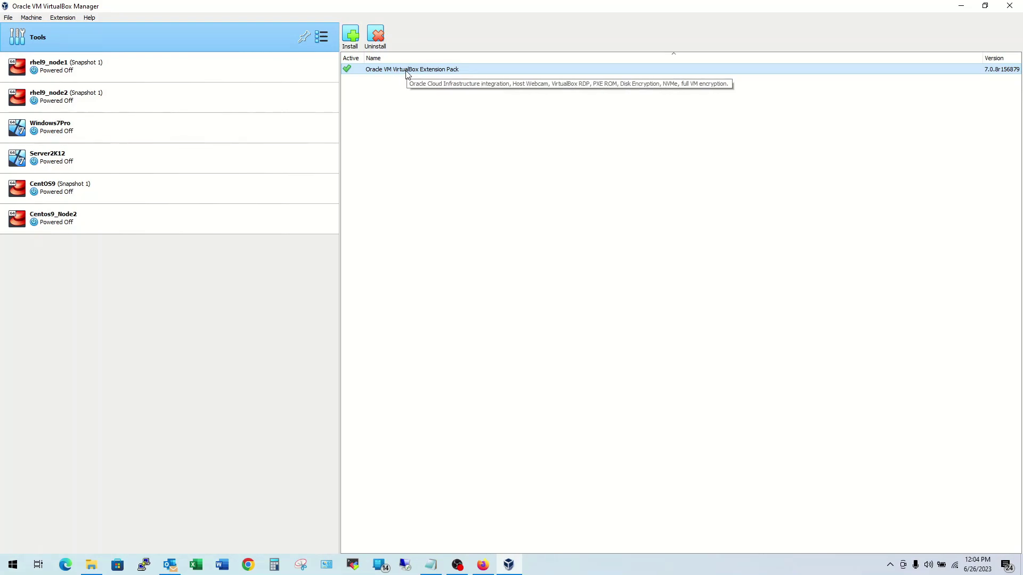
{"action": "right_click", "coordinate": [407, 72]}
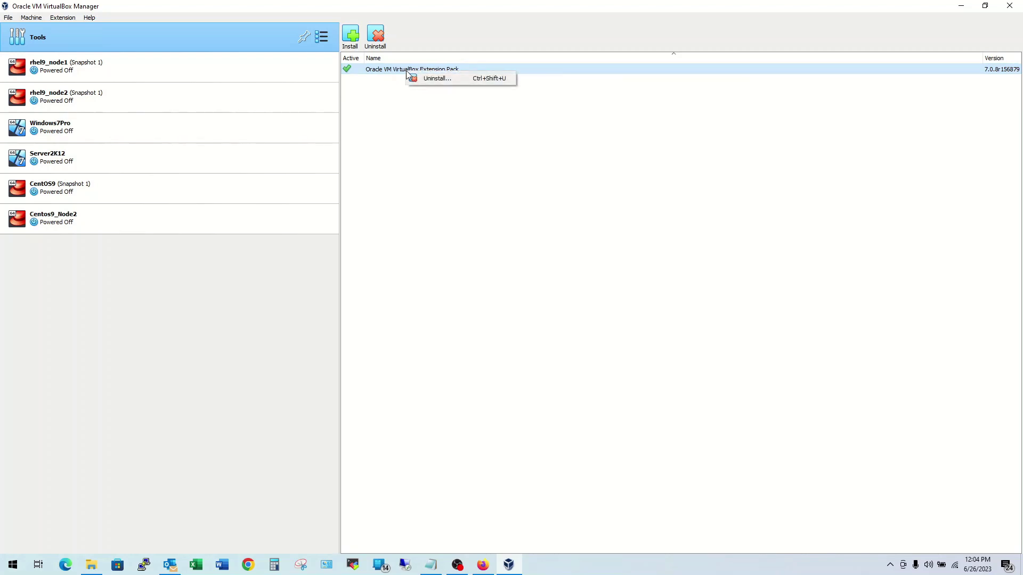
{"action": "left_click", "coordinate": [450, 80]}
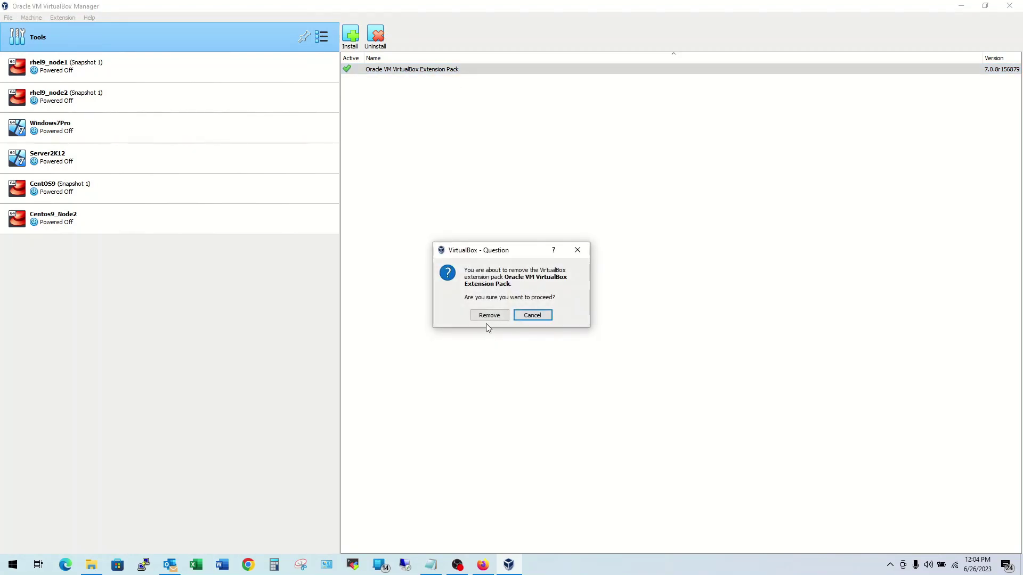
{"action": "left_click", "coordinate": [489, 315]}
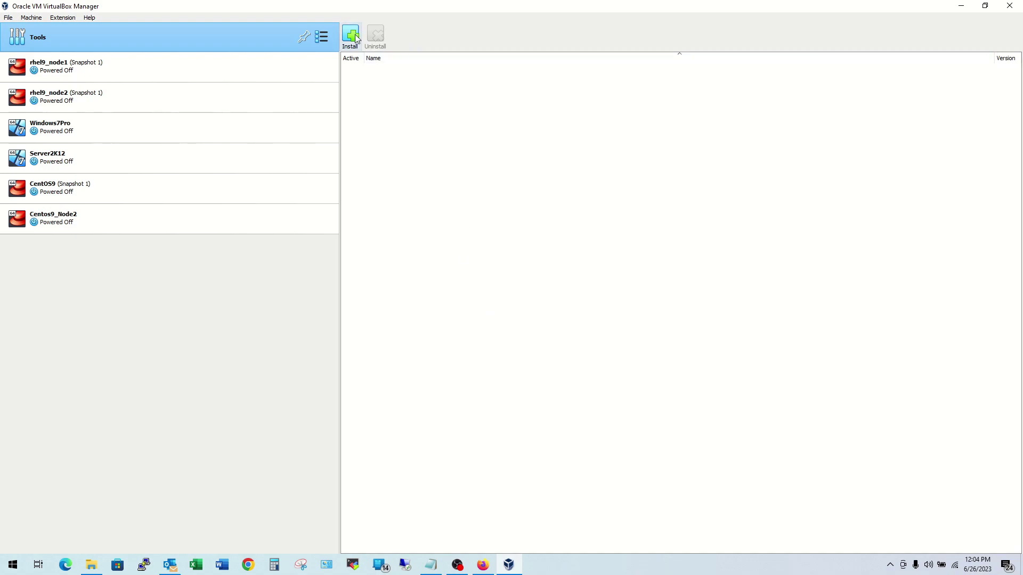
Step: Install Oracle_VM_VirtualBox_Extension_Pack-7.0.8 from Downloads and agree to its license
{"action": "left_click", "coordinate": [351, 36]}
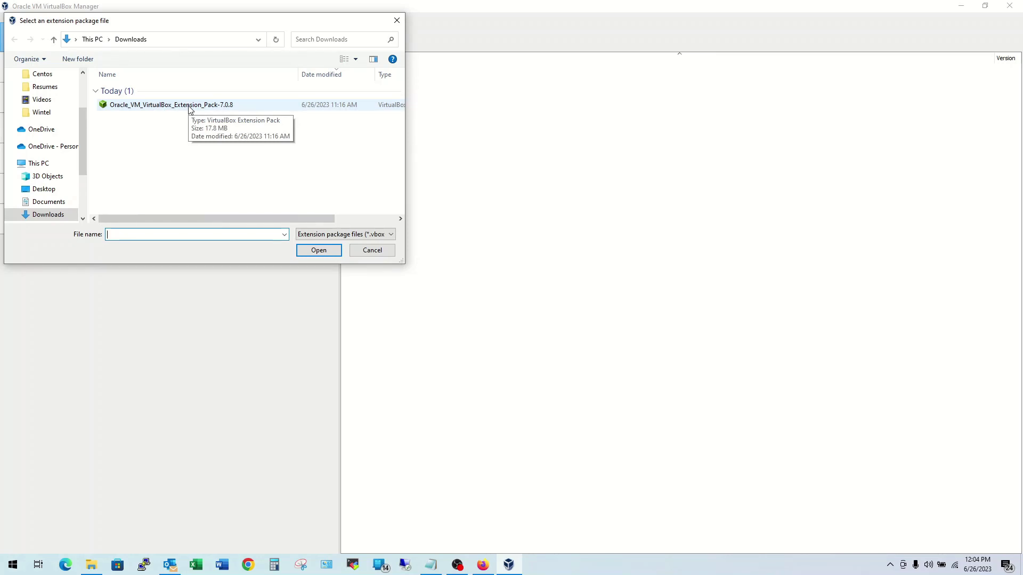
{"action": "left_click", "coordinate": [190, 107]}
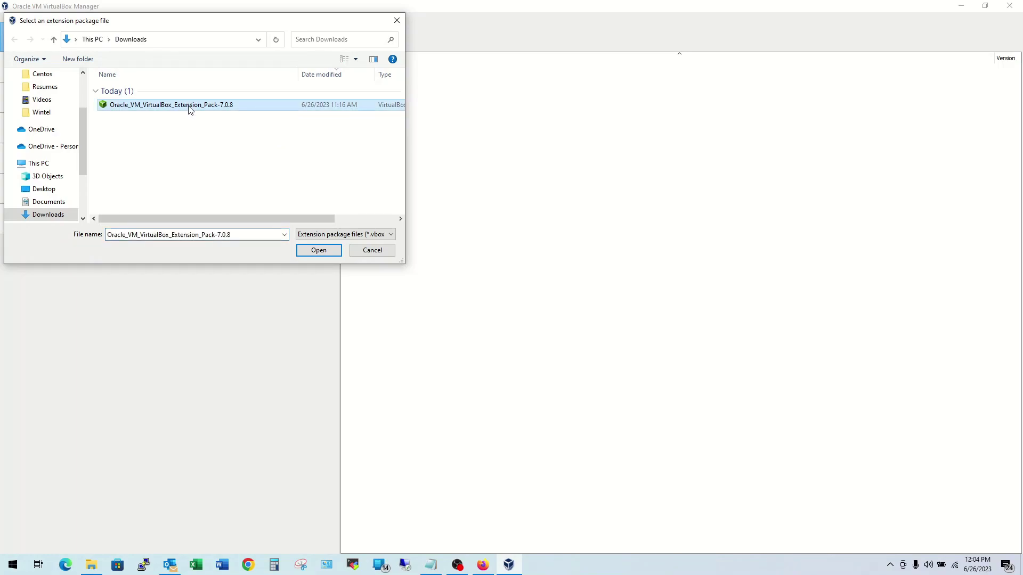
{"action": "left_click", "coordinate": [320, 256]}
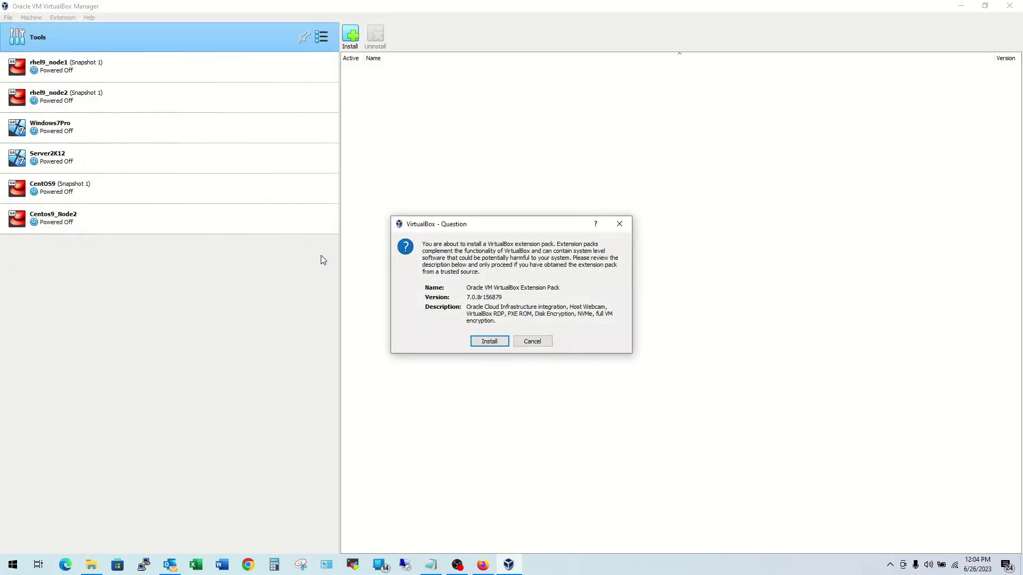
{"action": "left_click", "coordinate": [487, 343]}
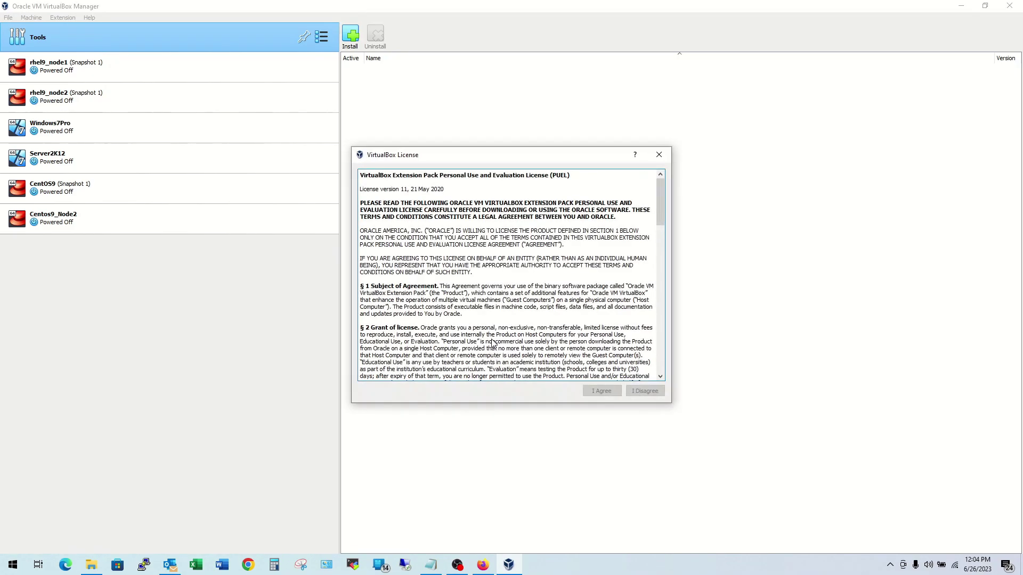
{"action": "left_click_drag", "start_coordinate": [659, 217], "coordinate": [675, 367]}
{"action": "left_click", "coordinate": [598, 390]}
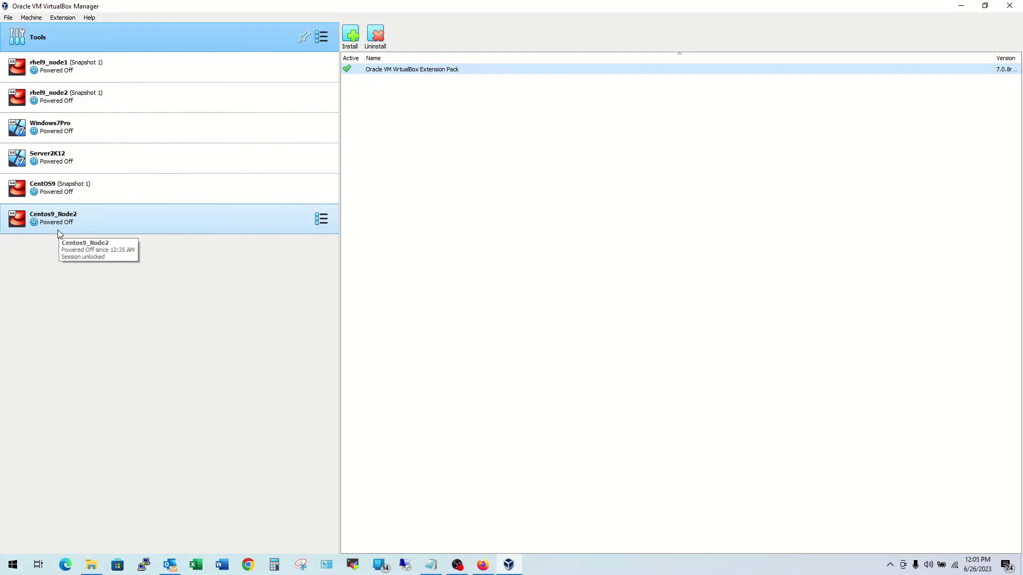
Step: Remove the Centos9_Node2 machine, choosing Delete all files
{"action": "left_click", "coordinate": [97, 222]}
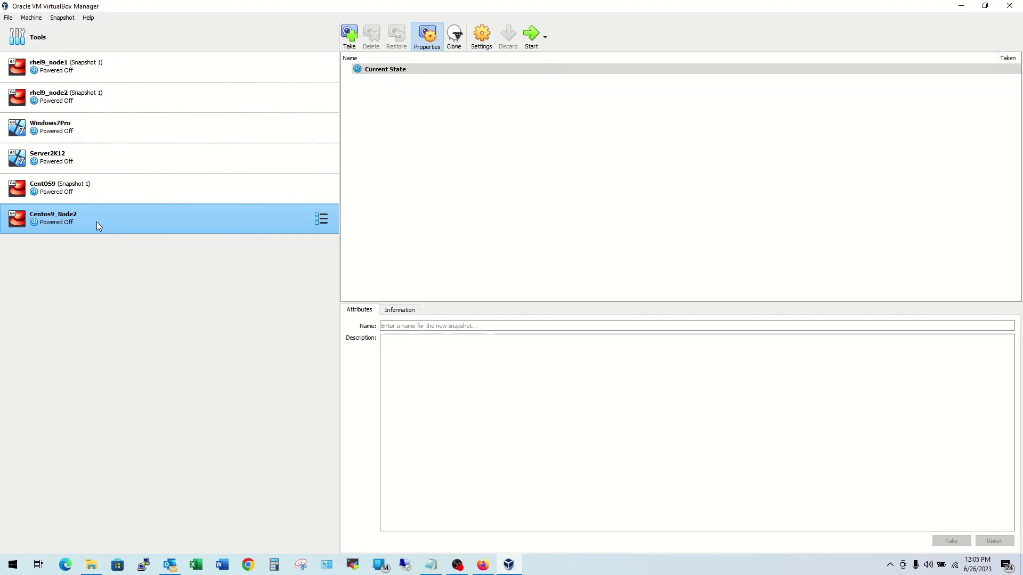
{"action": "right_click", "coordinate": [97, 222]}
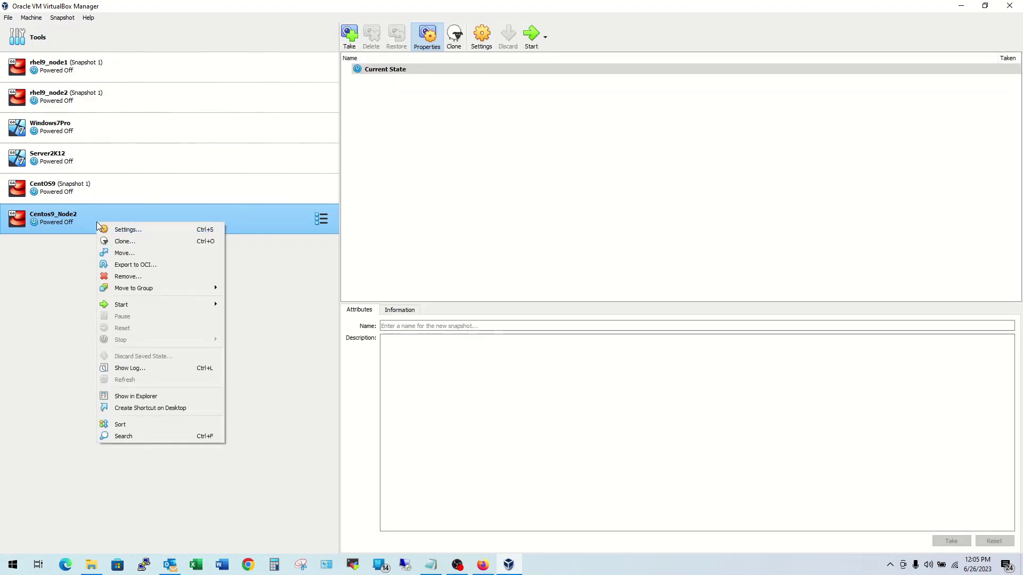
{"action": "left_click", "coordinate": [183, 276]}
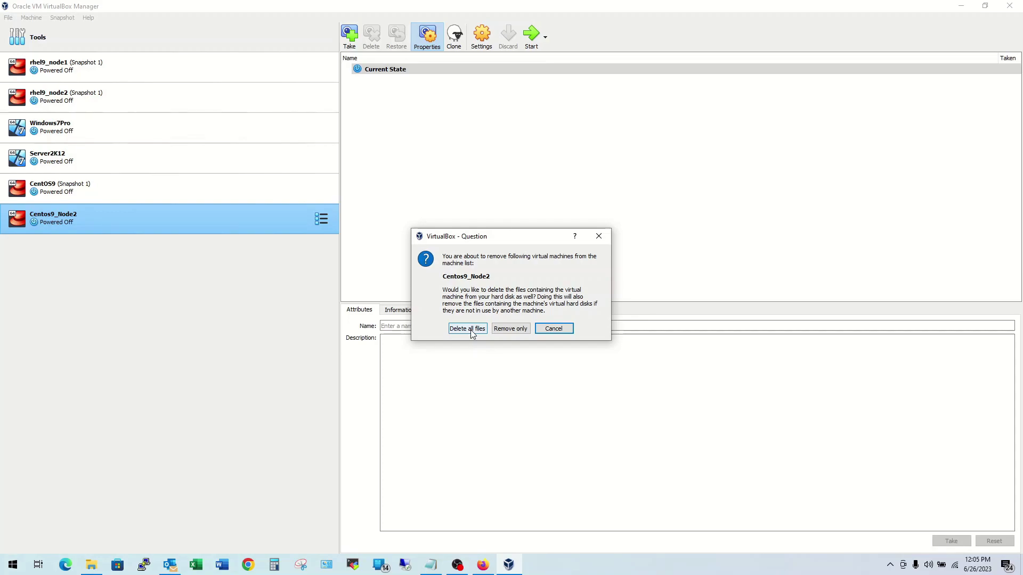
{"action": "left_click", "coordinate": [470, 331]}
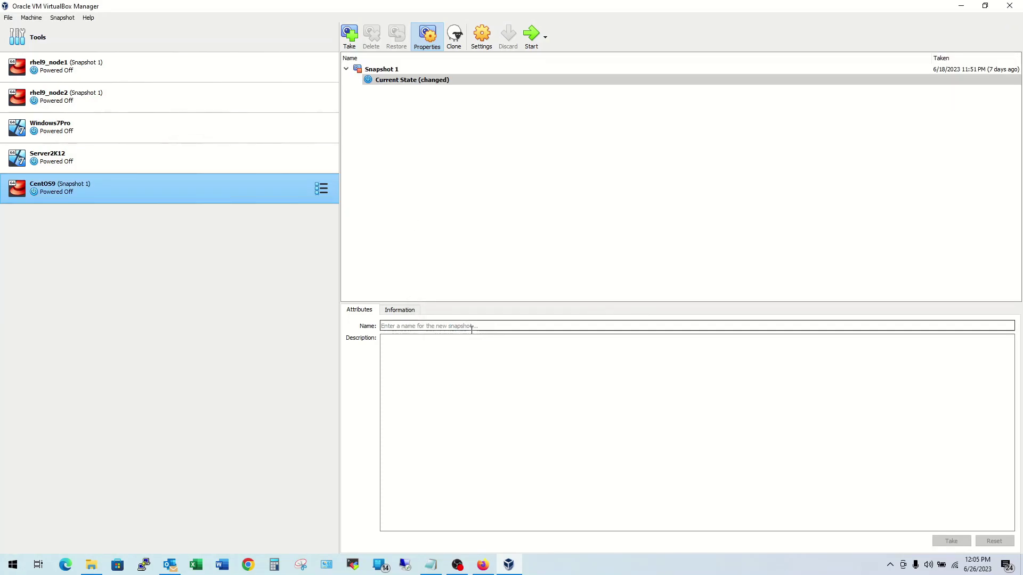
Step: Start a new machine named Centos9_Node2 with type Linux, Red Hat (64-bit)
{"action": "left_click", "coordinate": [30, 17]}
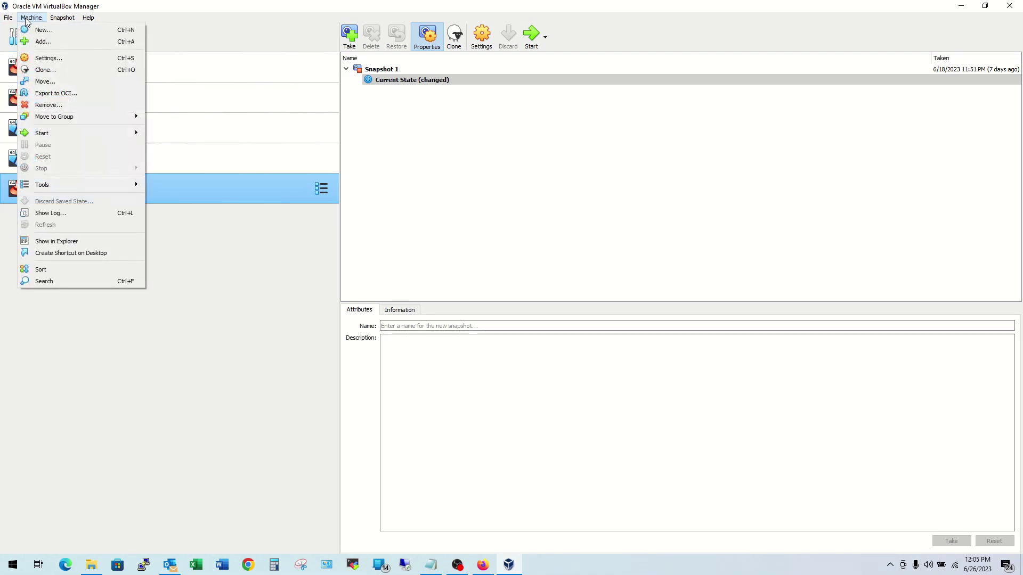
{"action": "left_click", "coordinate": [42, 30]}
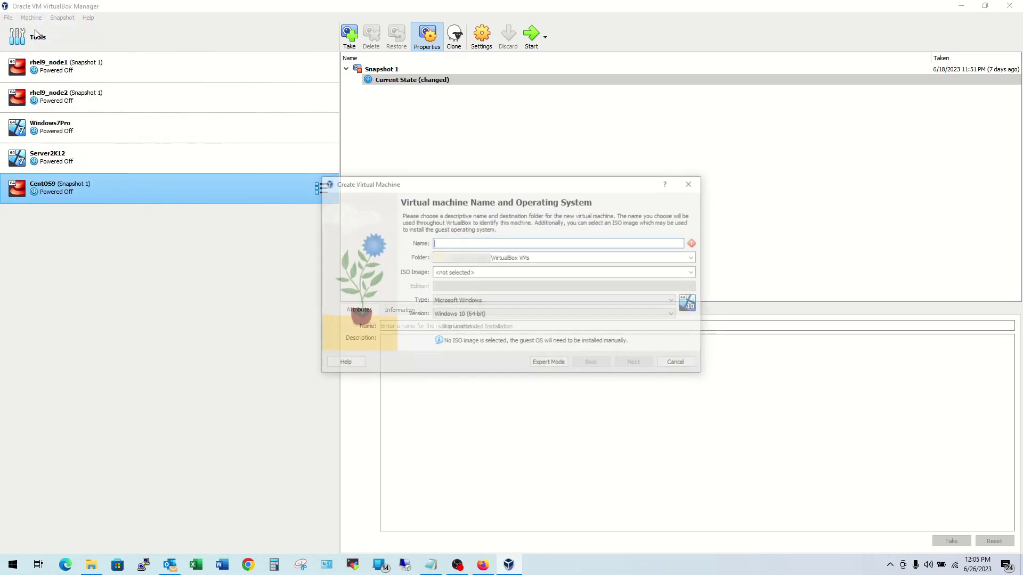
{"action": "left_click", "coordinate": [463, 243]}
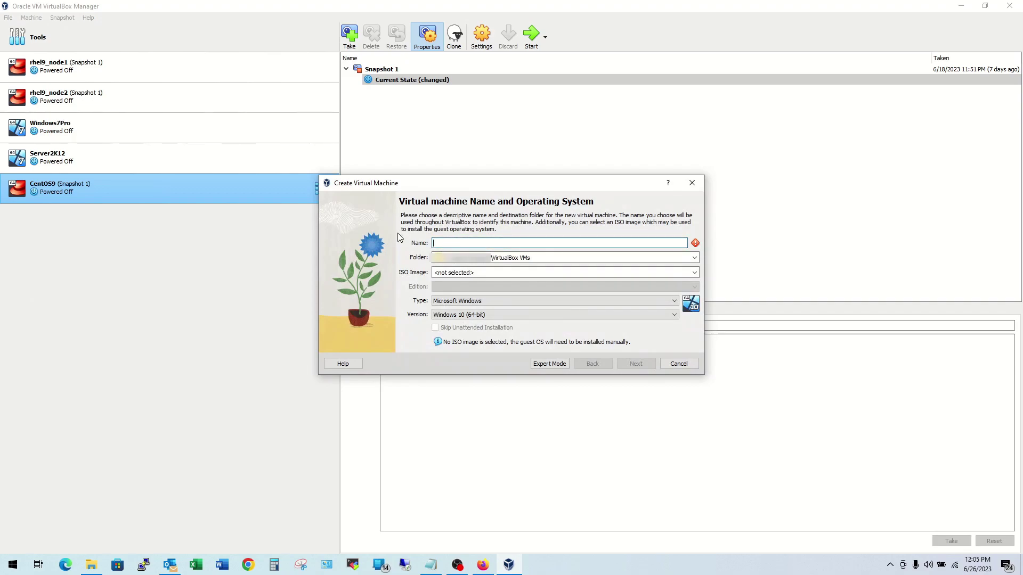
{"action": "type", "text": "Centos9"}
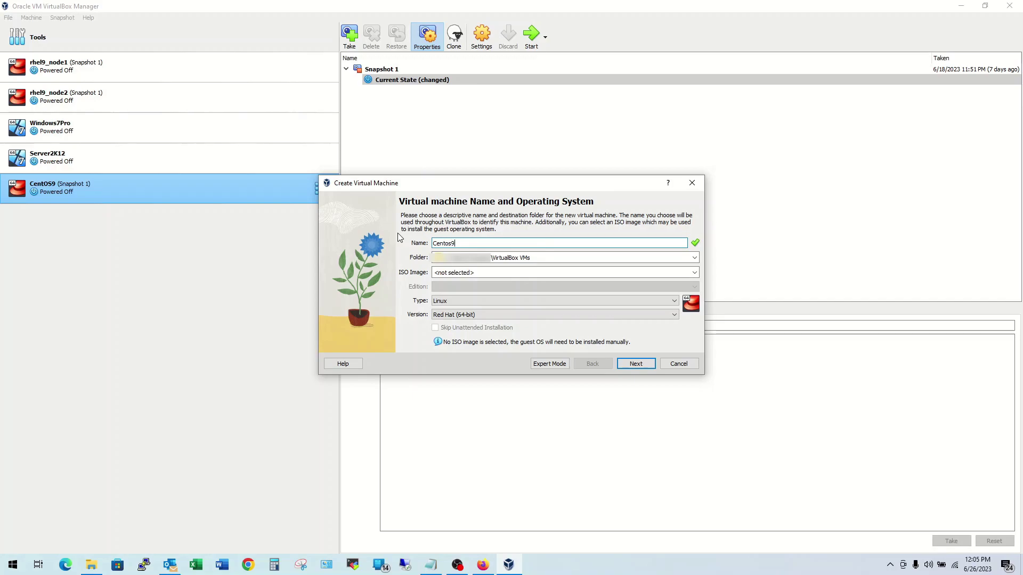
{"action": "type", "text": "_Node2"}
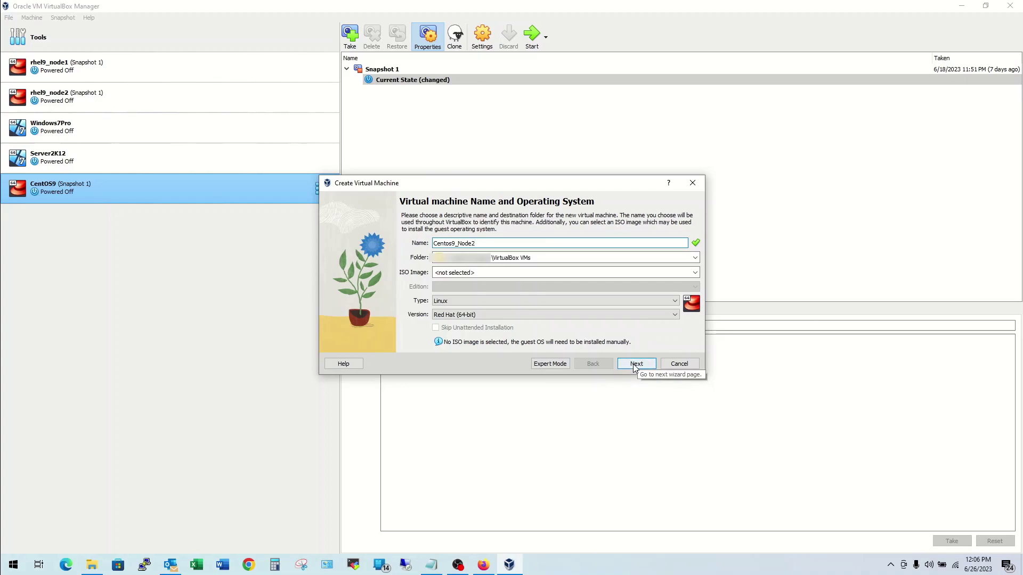
{"action": "left_click_drag", "start_coordinate": [521, 258], "coordinate": [418, 262]}
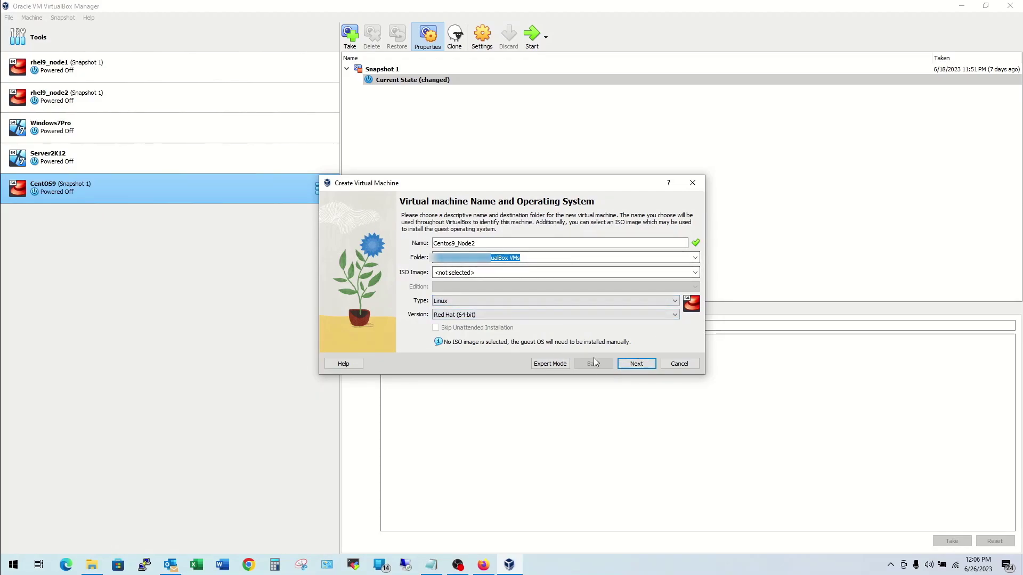
{"action": "left_click", "coordinate": [632, 366]}
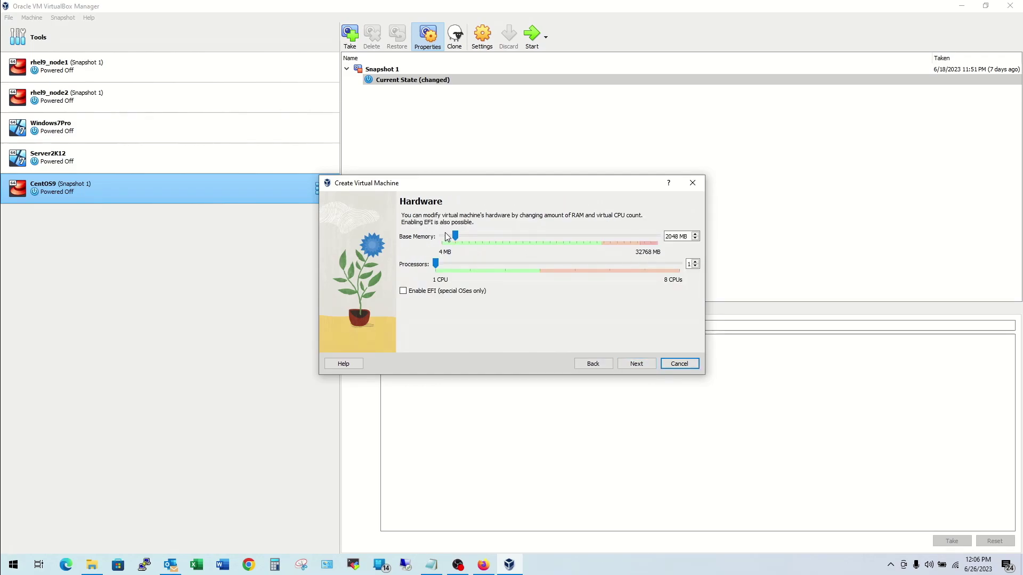
Step: Set base memory to 4096 MB and processors to 2
{"action": "left_click", "coordinate": [669, 239]}
{"action": "double_click", "coordinate": [669, 239]}
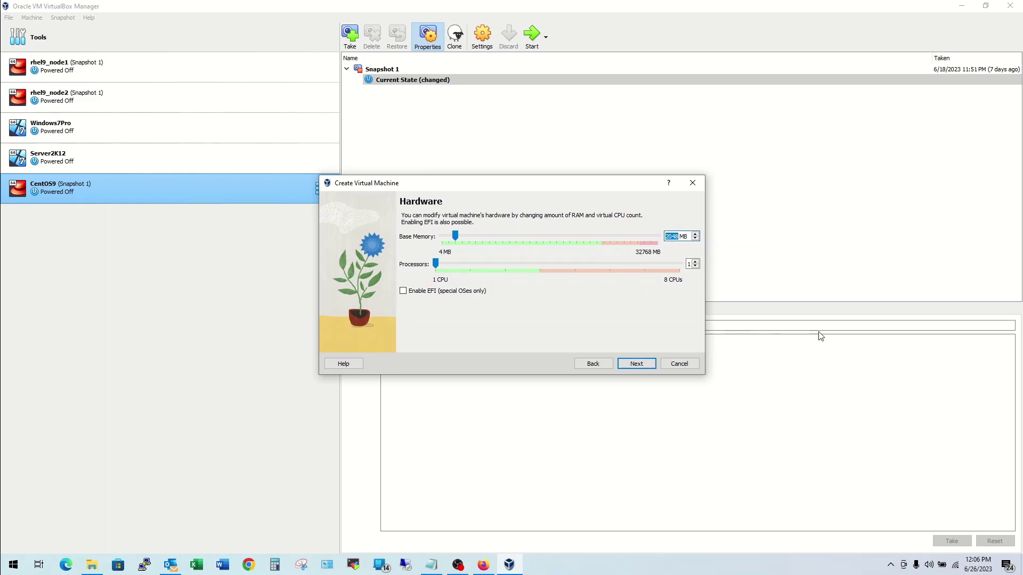
{"action": "type", "text": "4096"}
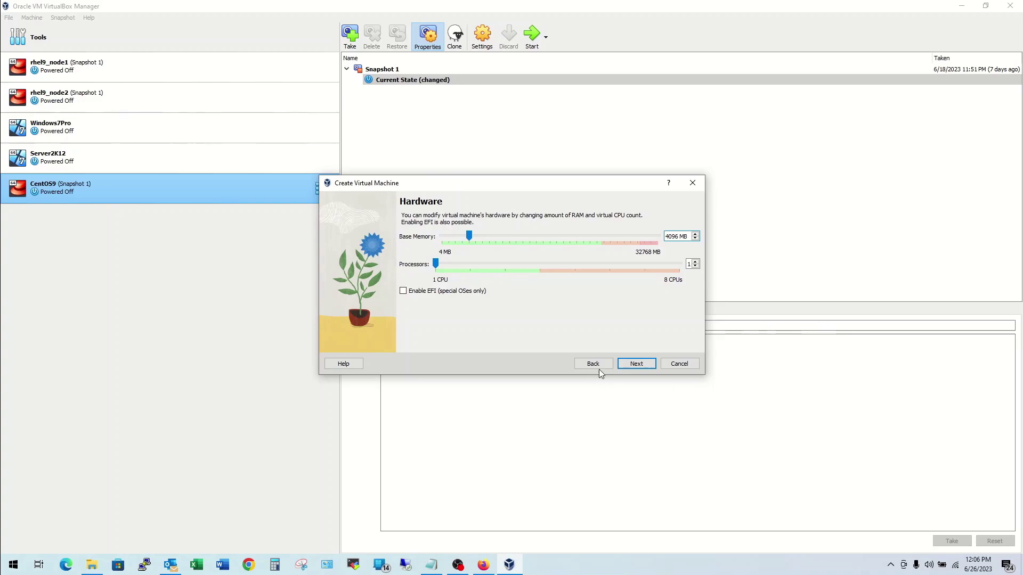
{"action": "left_click", "coordinate": [696, 261]}
{"action": "left_click", "coordinate": [636, 367]}
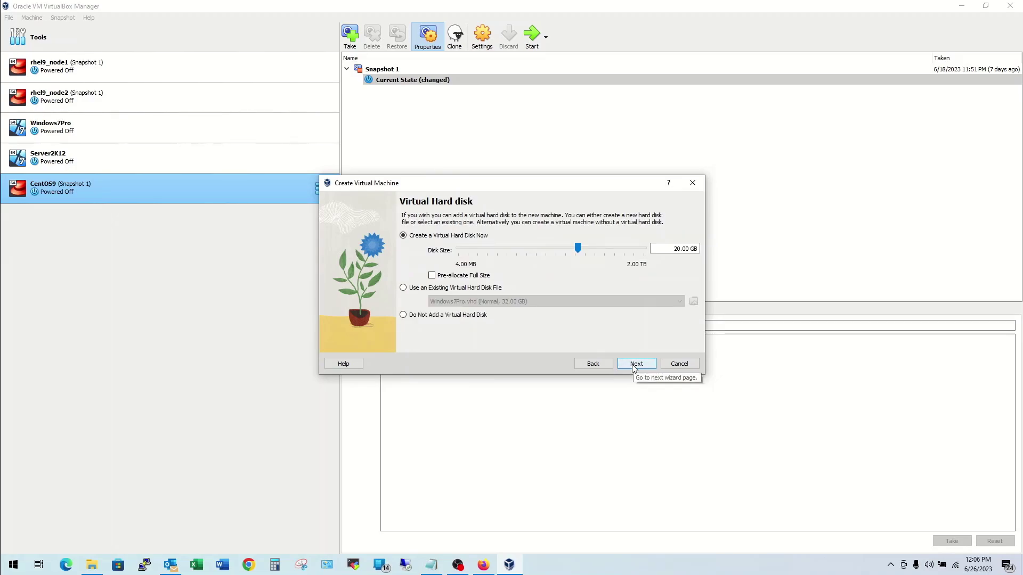
Step: Change the disk size from 20 to 40 GB, check the summary, and finish
{"action": "double_click", "coordinate": [677, 249]}
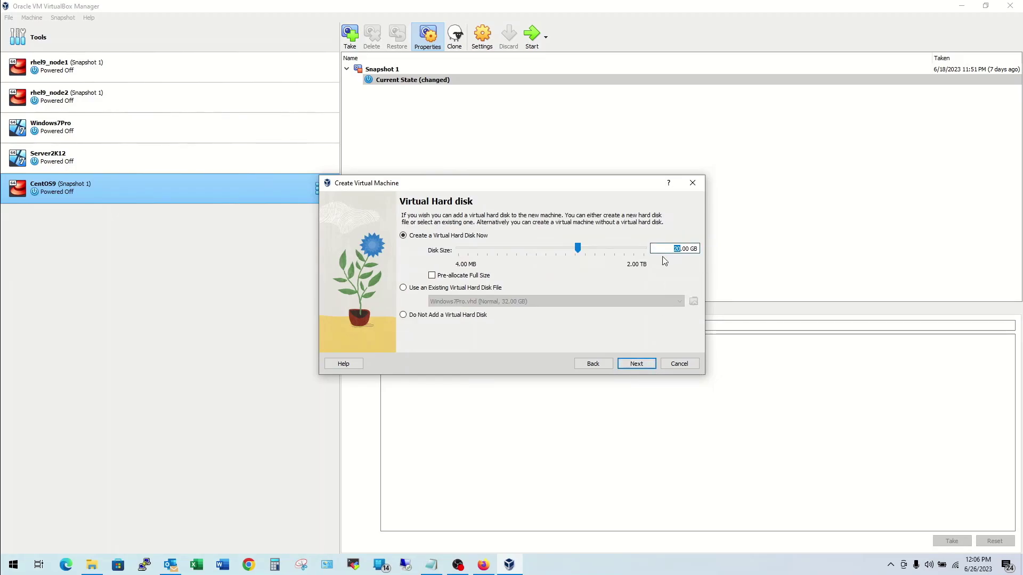
{"action": "type", "text": "40"}
{"action": "left_click", "coordinate": [634, 364]}
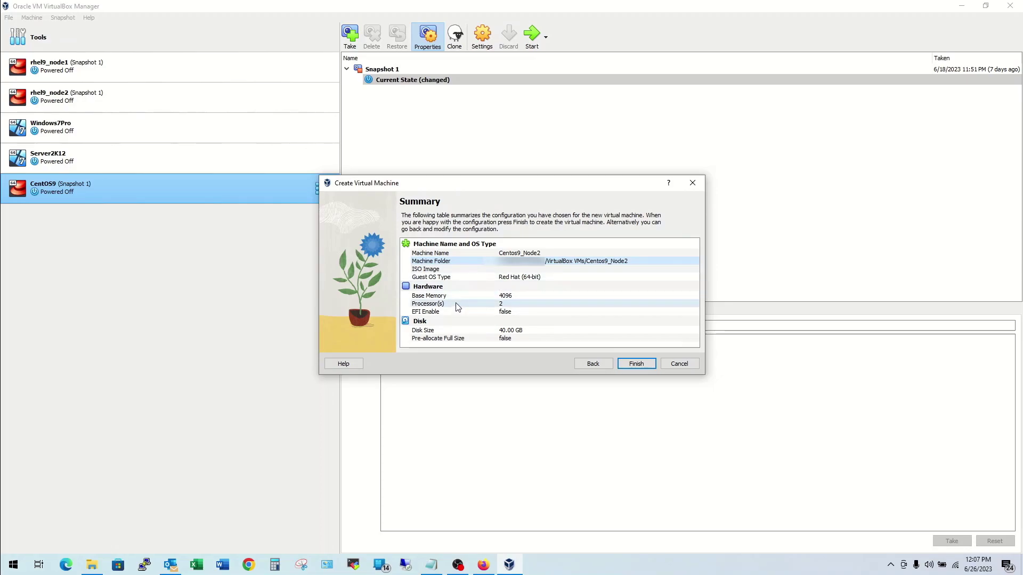
{"action": "left_click", "coordinate": [538, 297]}
{"action": "left_click", "coordinate": [539, 304]}
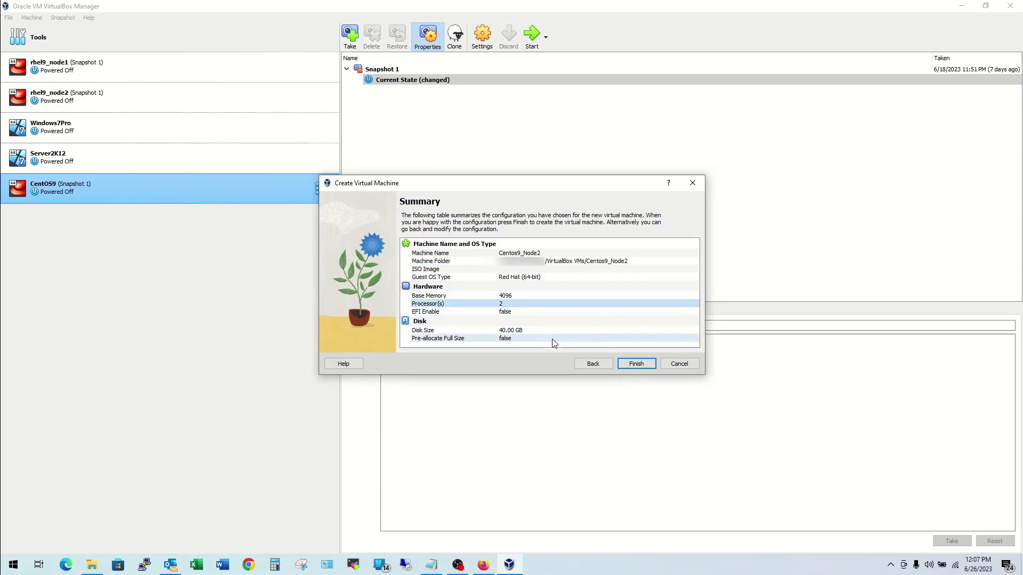
{"action": "left_click", "coordinate": [631, 366]}
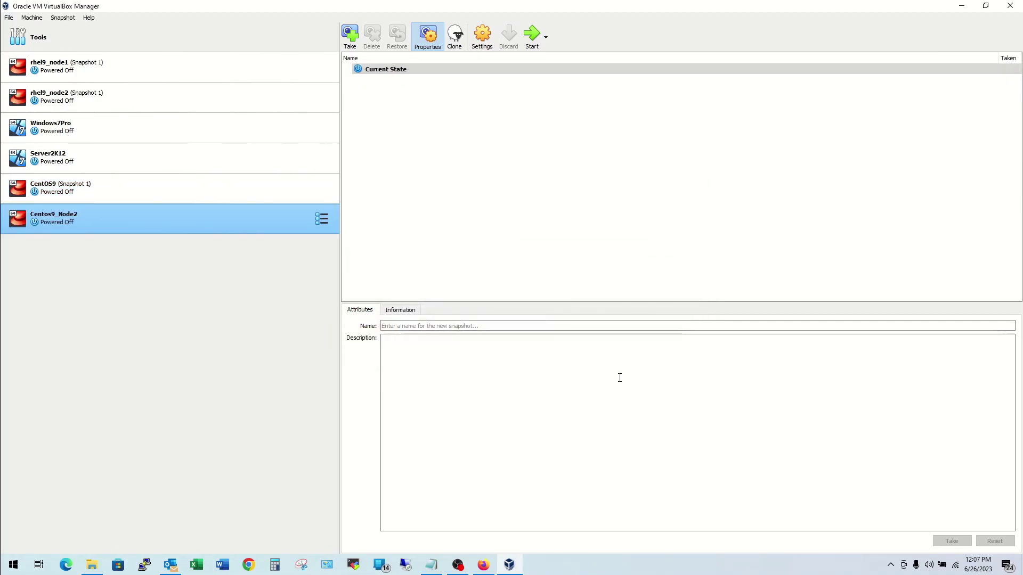
Step: In Centos9_Node2's System settings, disable Floppy, move it below Hard Disk, and use USB Multi-Touch Tablet
{"action": "right_click", "coordinate": [178, 218]}
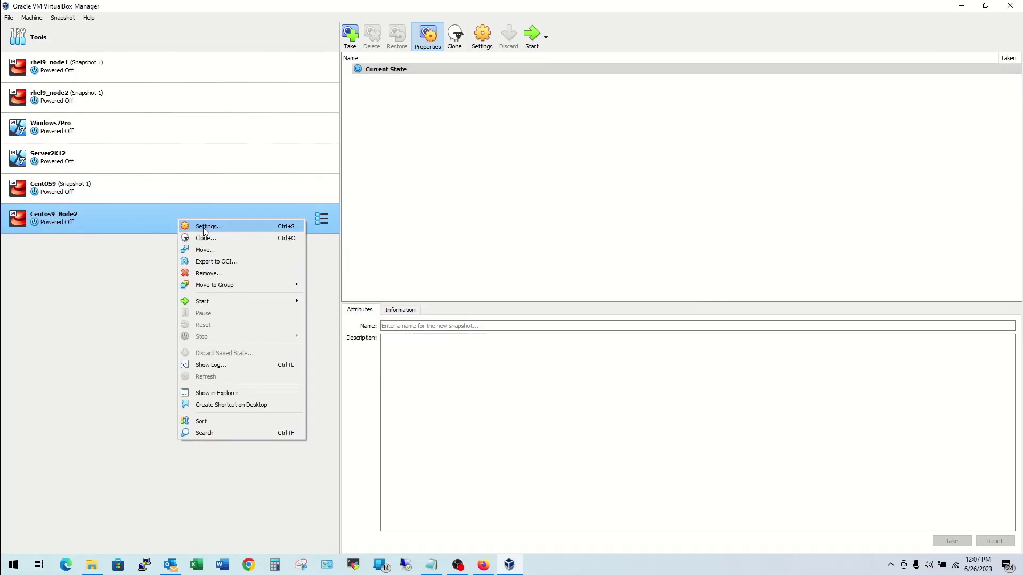
{"action": "left_click", "coordinate": [203, 228]}
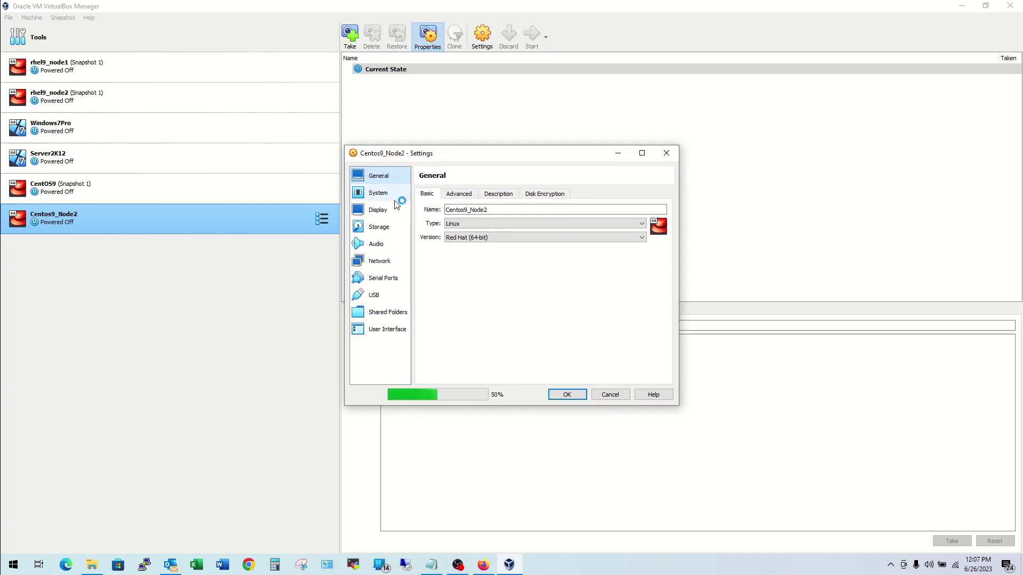
{"action": "left_click", "coordinate": [389, 189]}
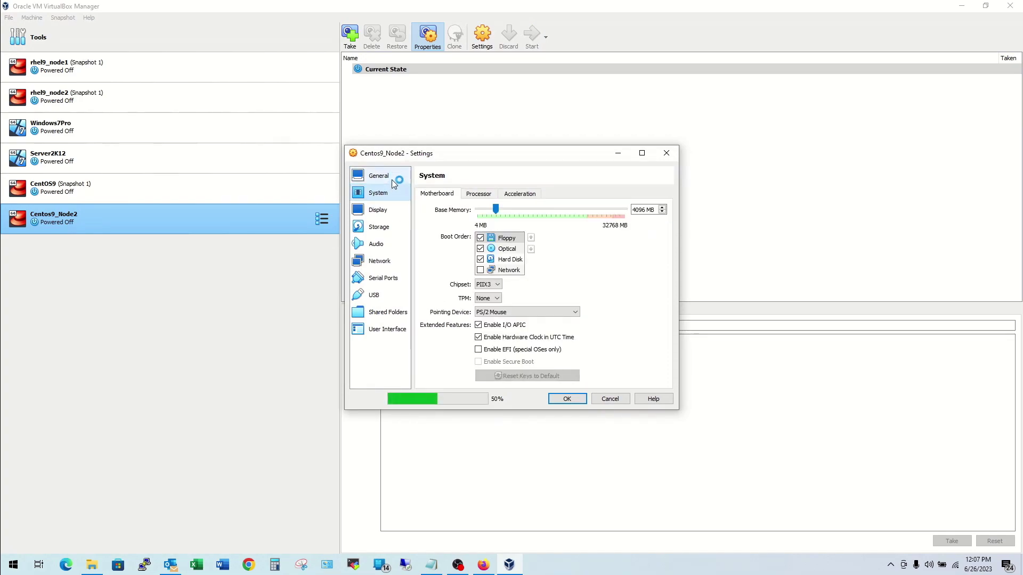
{"action": "left_click", "coordinate": [393, 181]}
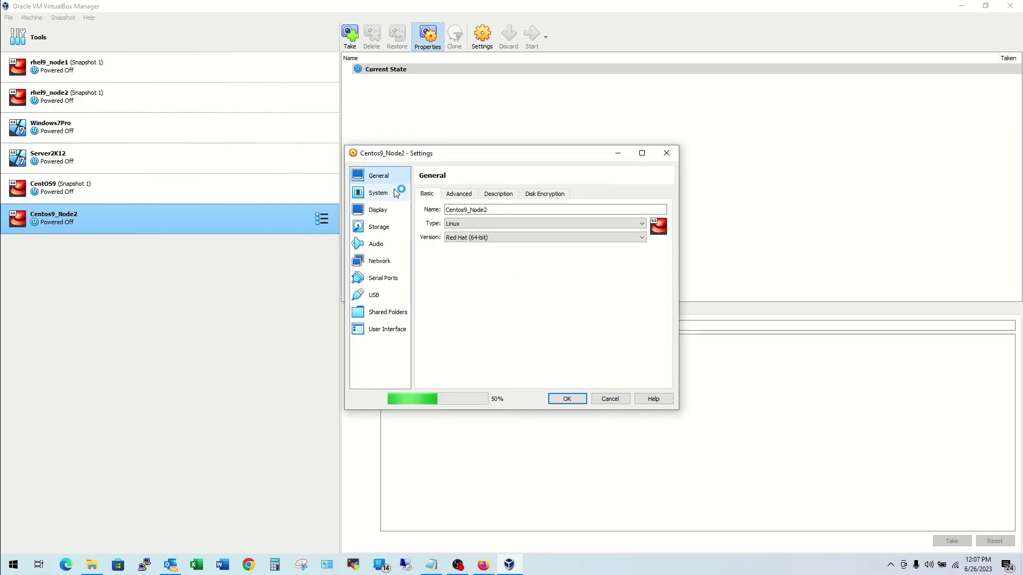
{"action": "left_click", "coordinate": [397, 194]}
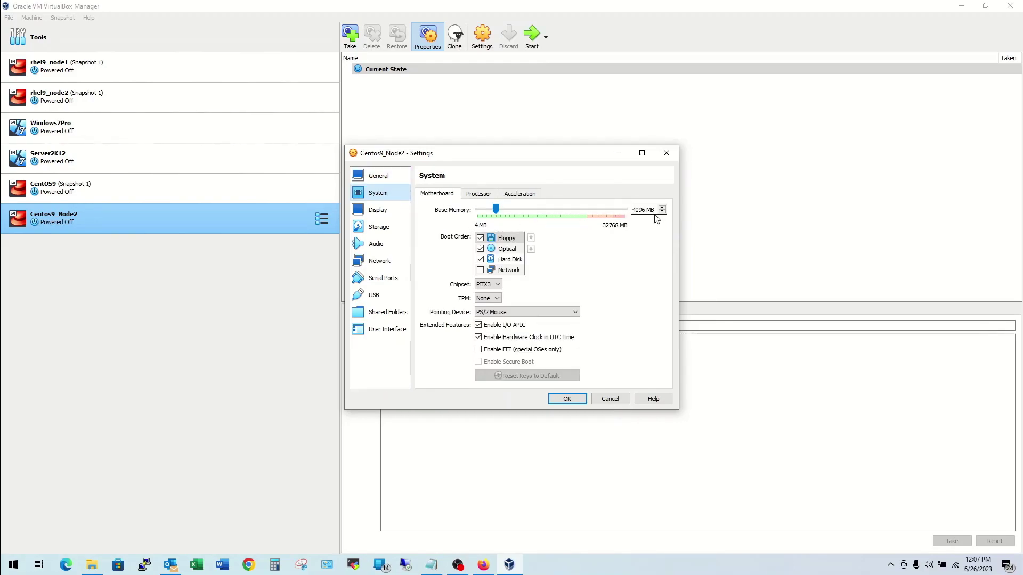
{"action": "left_click", "coordinate": [479, 237]}
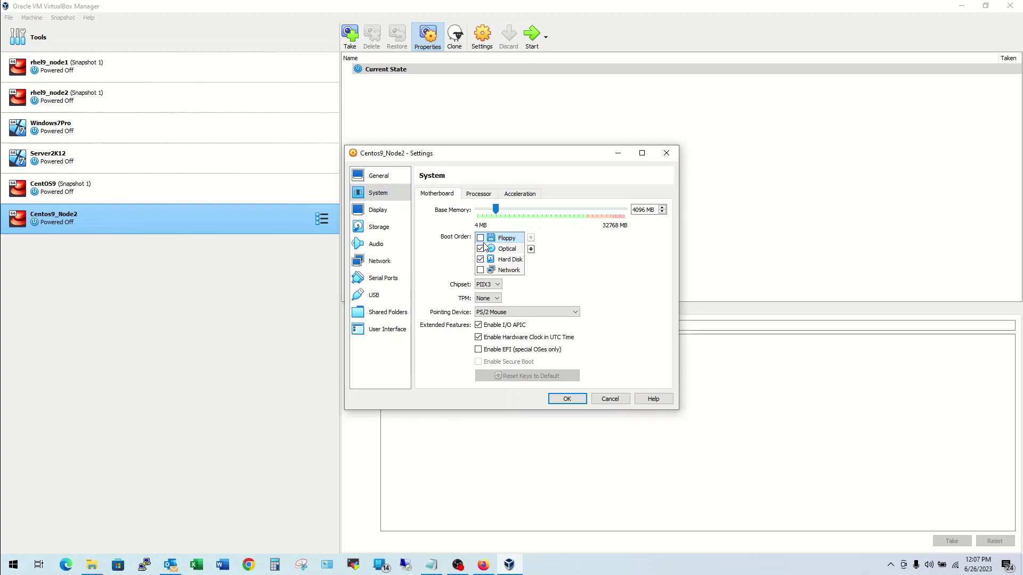
{"action": "left_click", "coordinate": [532, 249]}
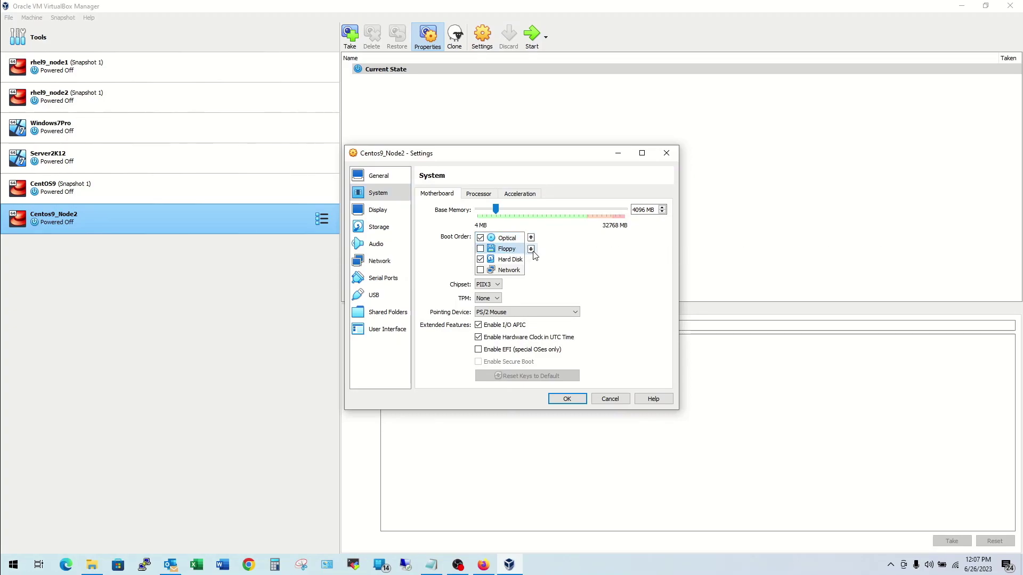
{"action": "left_click", "coordinate": [531, 249]}
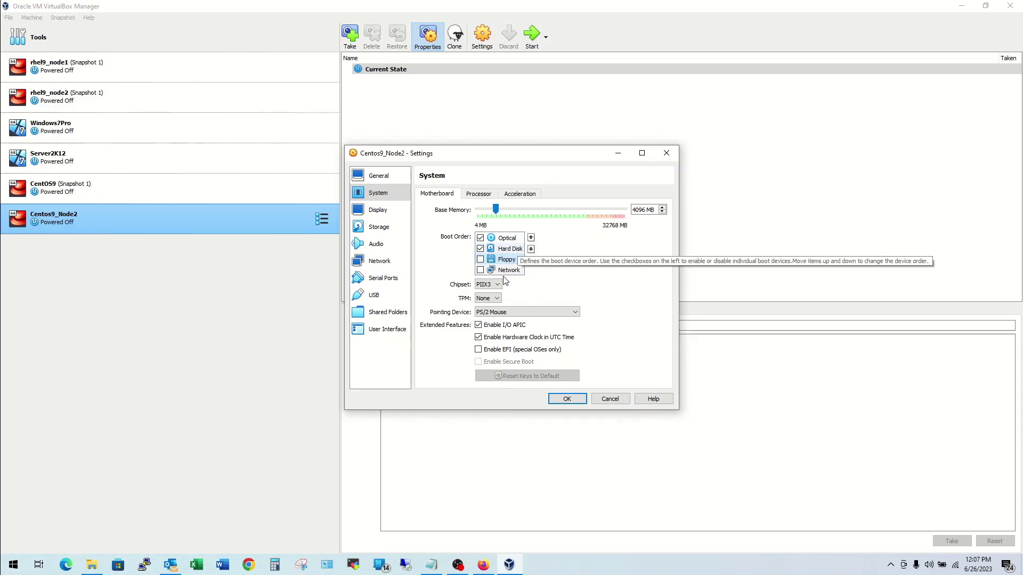
{"action": "left_click", "coordinate": [531, 316]}
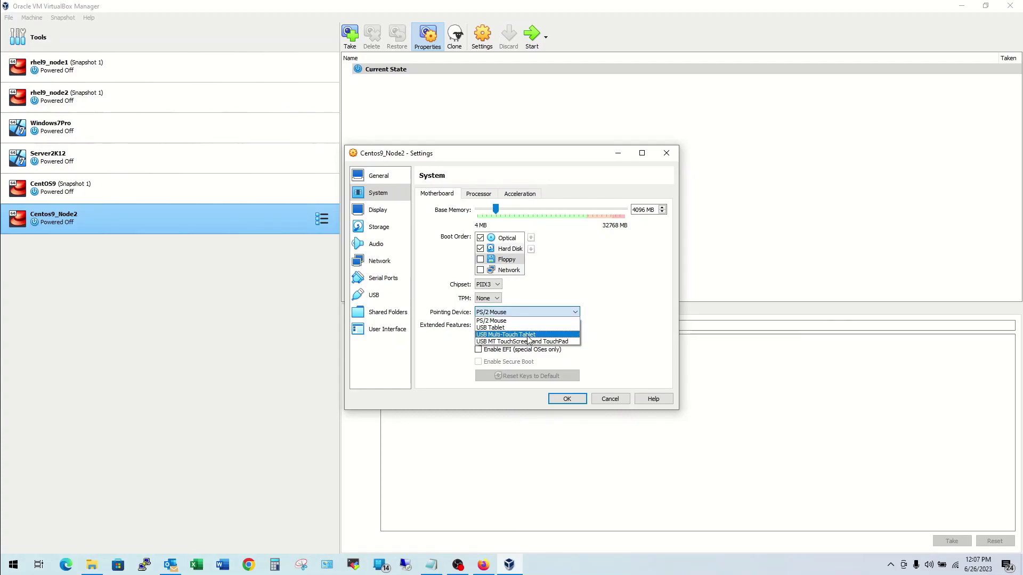
{"action": "left_click", "coordinate": [528, 336]}
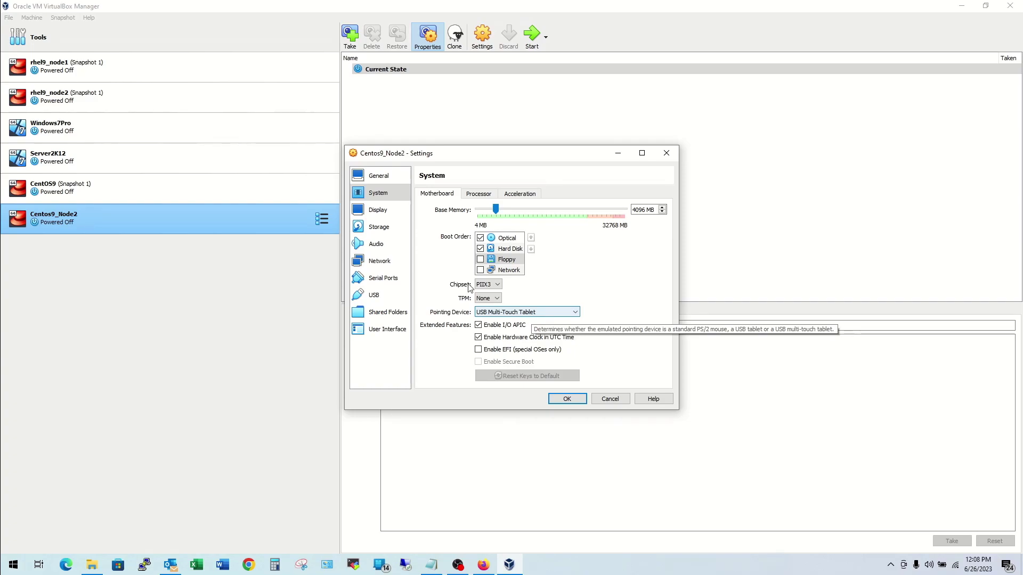
Step: Raise video memory to 128 MB and open the optical disk chooser for the empty IDE drive
{"action": "left_click", "coordinate": [379, 212]}
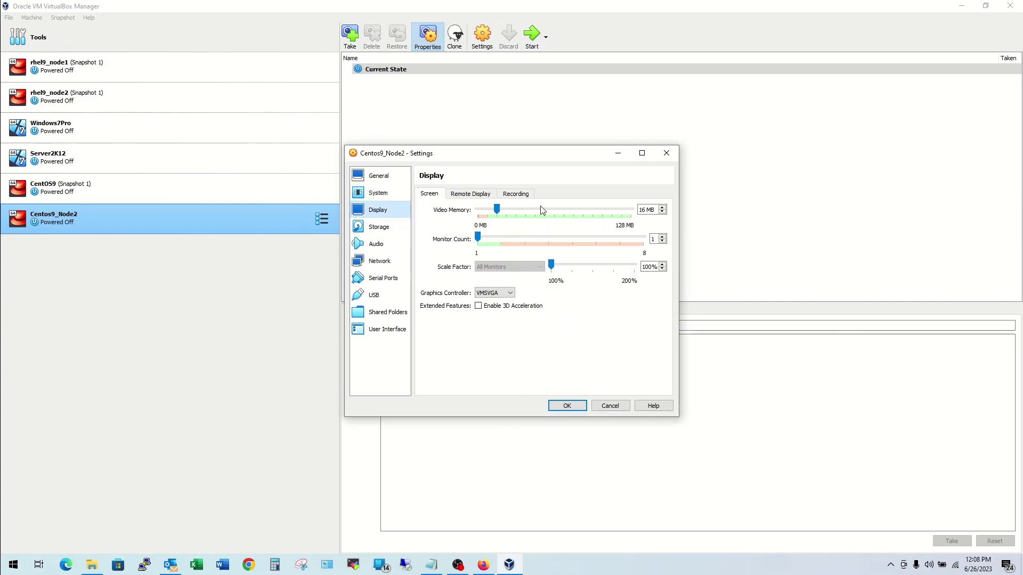
{"action": "left_click_drag", "start_coordinate": [497, 211], "coordinate": [629, 213]}
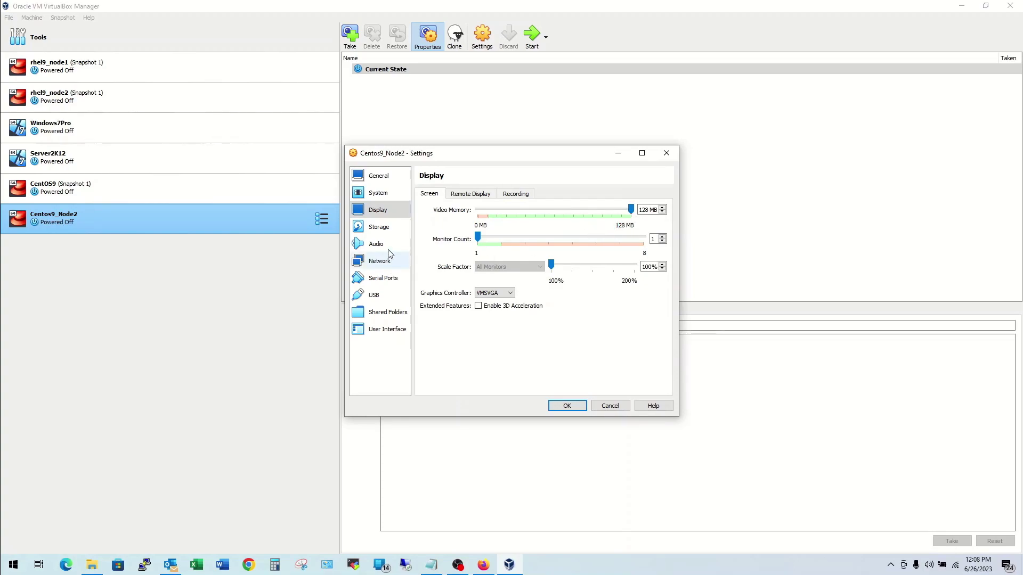
{"action": "left_click", "coordinate": [397, 232]}
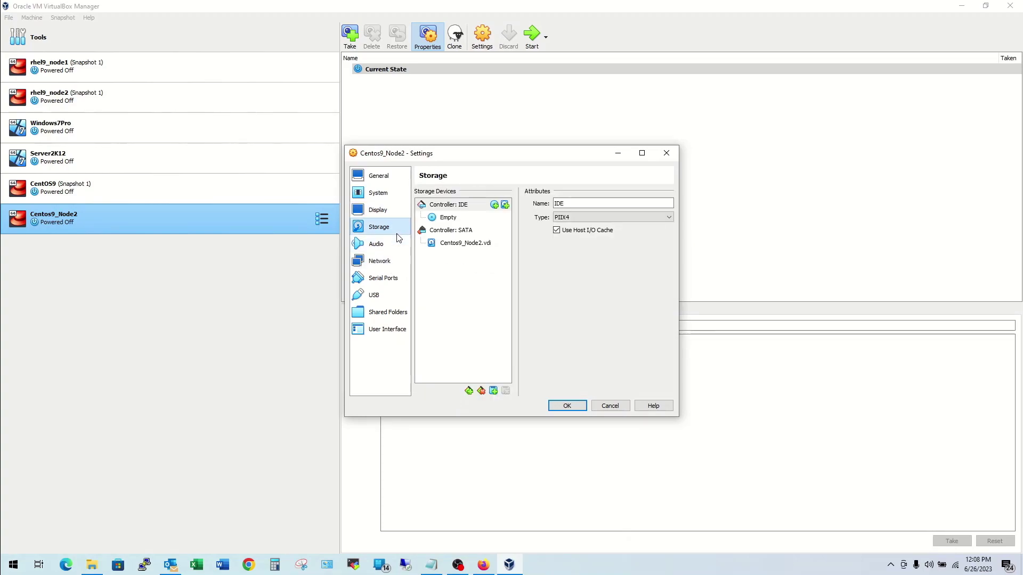
{"action": "left_click", "coordinate": [468, 220]}
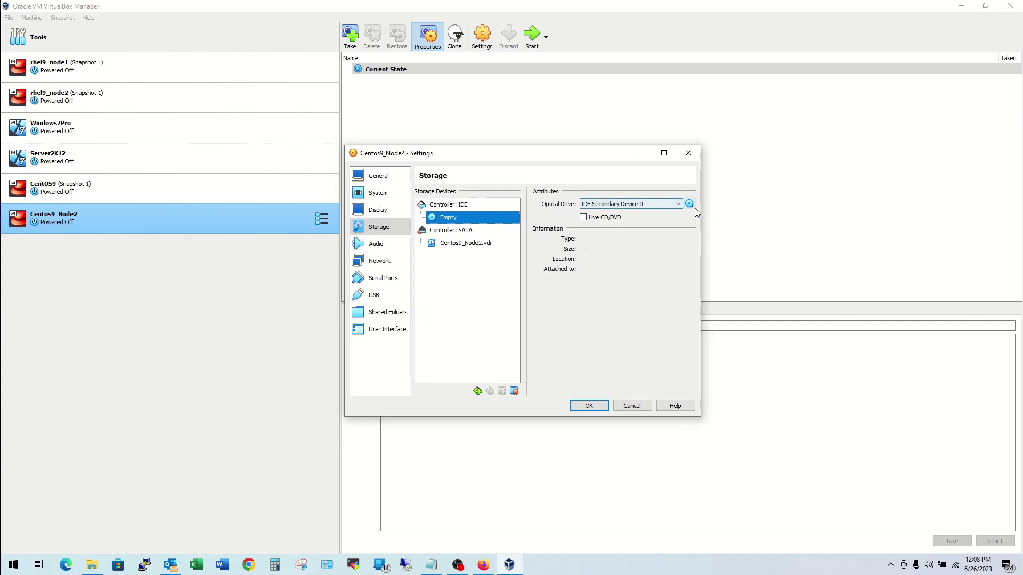
{"action": "left_click", "coordinate": [689, 204]}
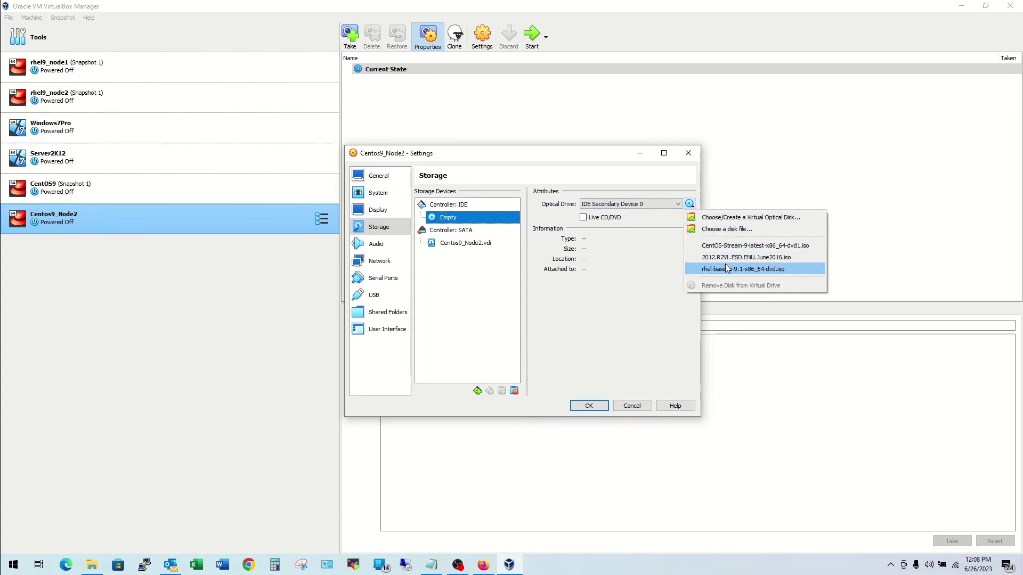
{"action": "left_click", "coordinate": [735, 218]}
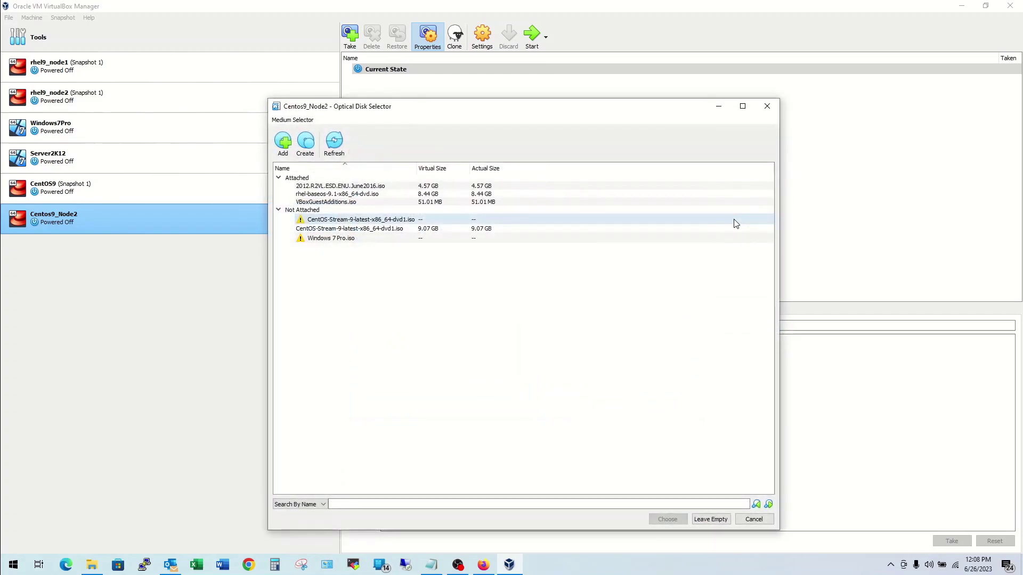
Step: Attach CentOS-Stream-9-latest-x86_64-dvd1 from the Centos folder to Centos9_Node2's IDE optical drive
{"action": "left_click", "coordinate": [283, 141]}
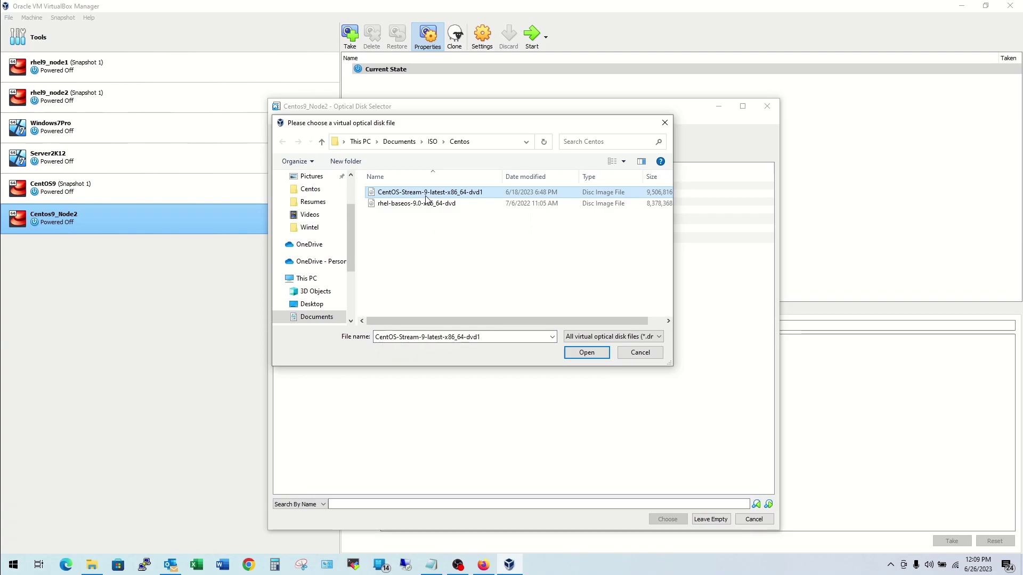
{"action": "left_click", "coordinate": [586, 352]}
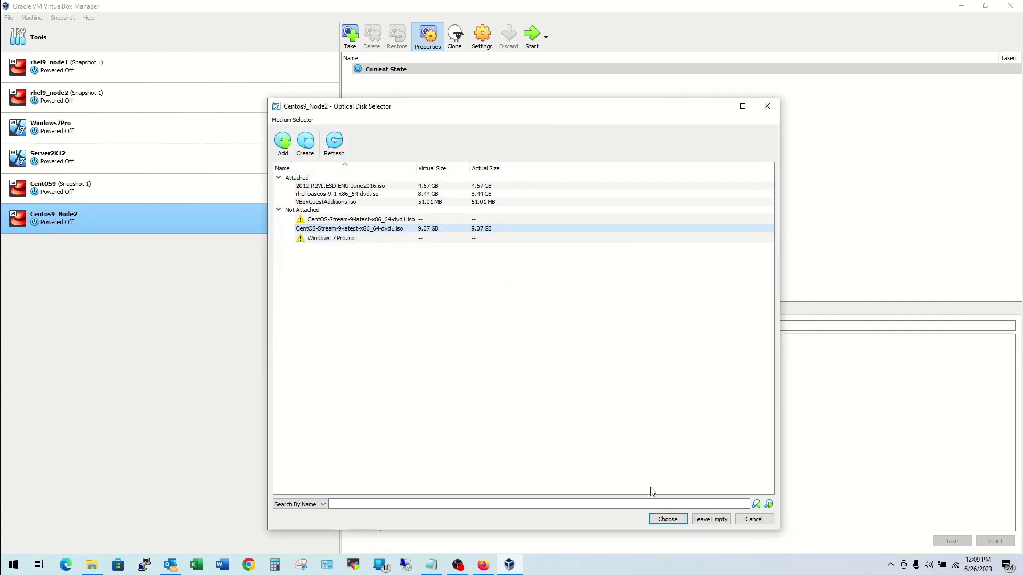
{"action": "left_click", "coordinate": [666, 520]}
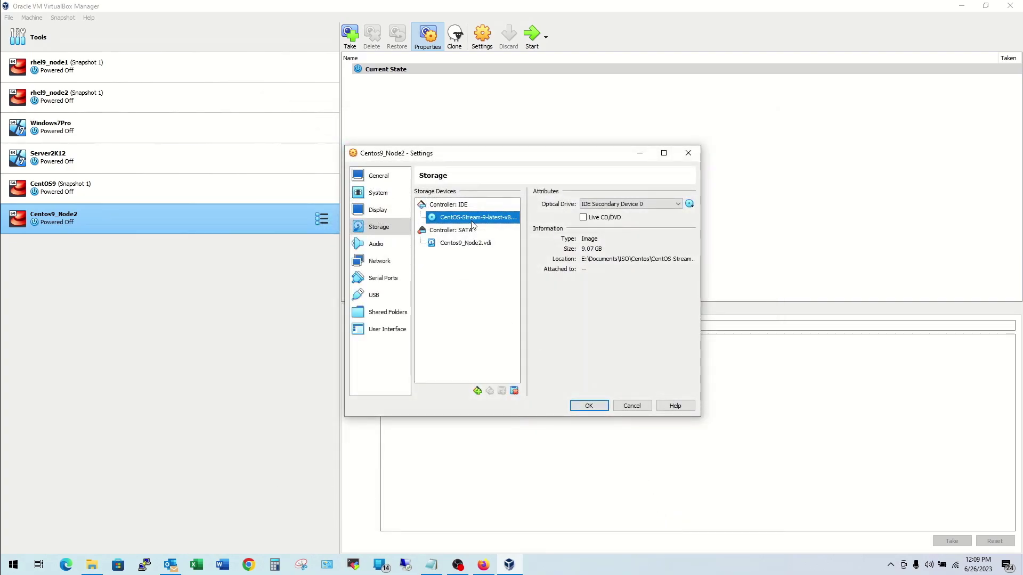
{"action": "left_click", "coordinate": [379, 261]}
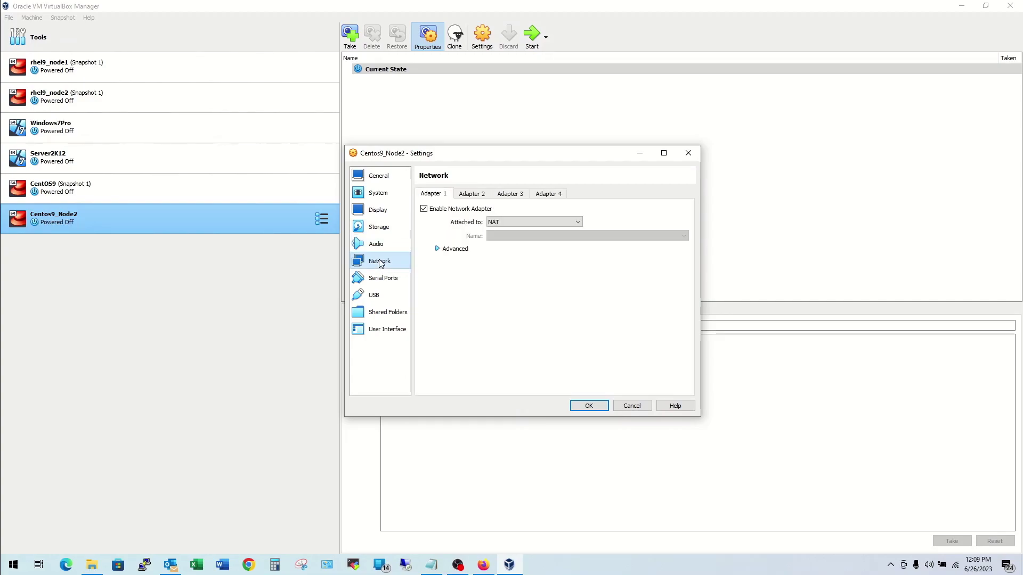
Step: Set Adapter 1 to Bridged Adapter and save Centos9_Node2's settings
{"action": "left_click", "coordinate": [516, 221]}
{"action": "left_click", "coordinate": [508, 240]}
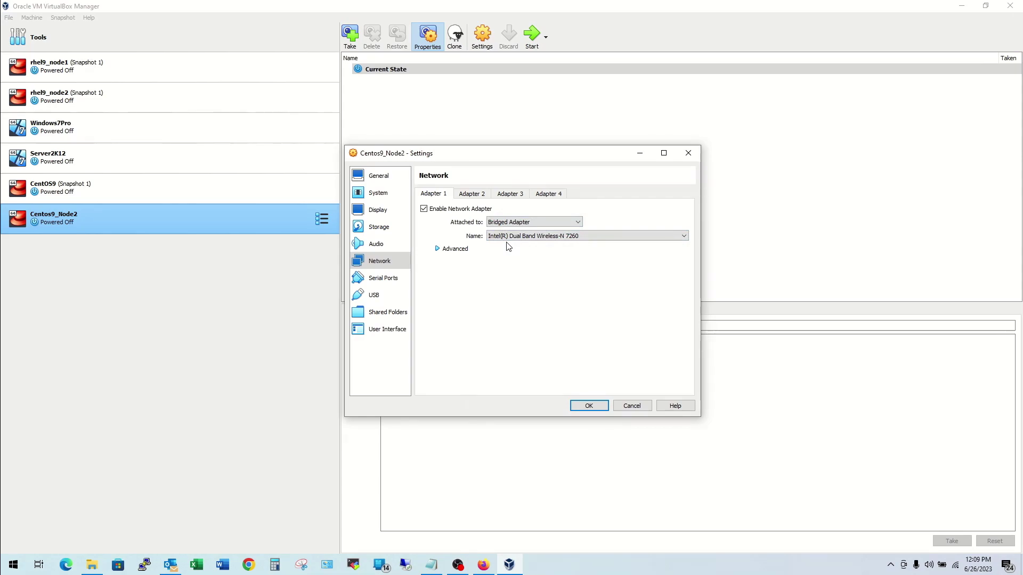
{"action": "left_click", "coordinate": [589, 407]}
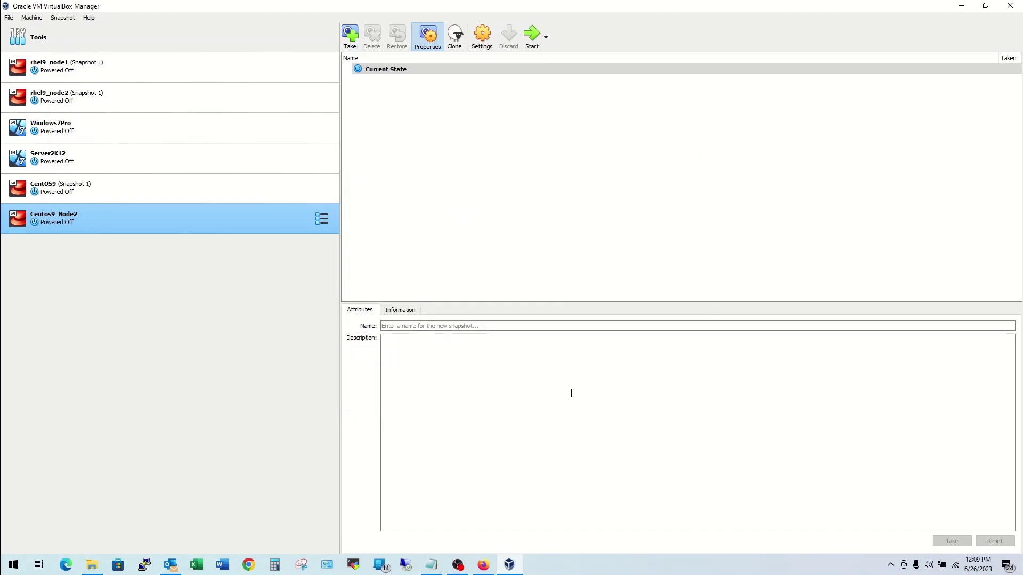
Step: Normal-start Centos9_Node2 and boot the 'Install CentOS Stream 9' menu entry
{"action": "right_click", "coordinate": [217, 222]}
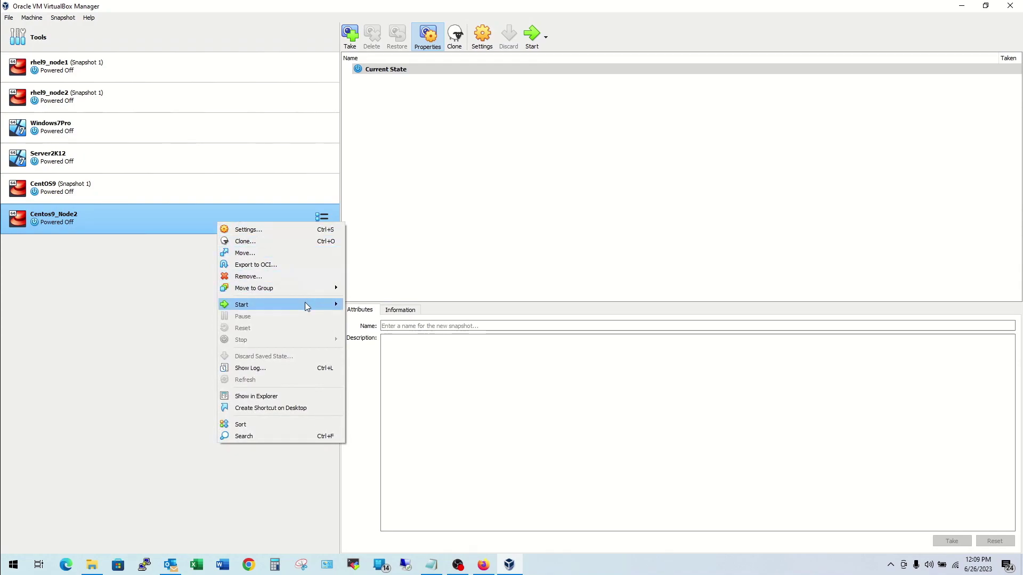
{"action": "mouse_move", "coordinate": [305, 302]}
{"action": "left_click", "coordinate": [359, 306]}
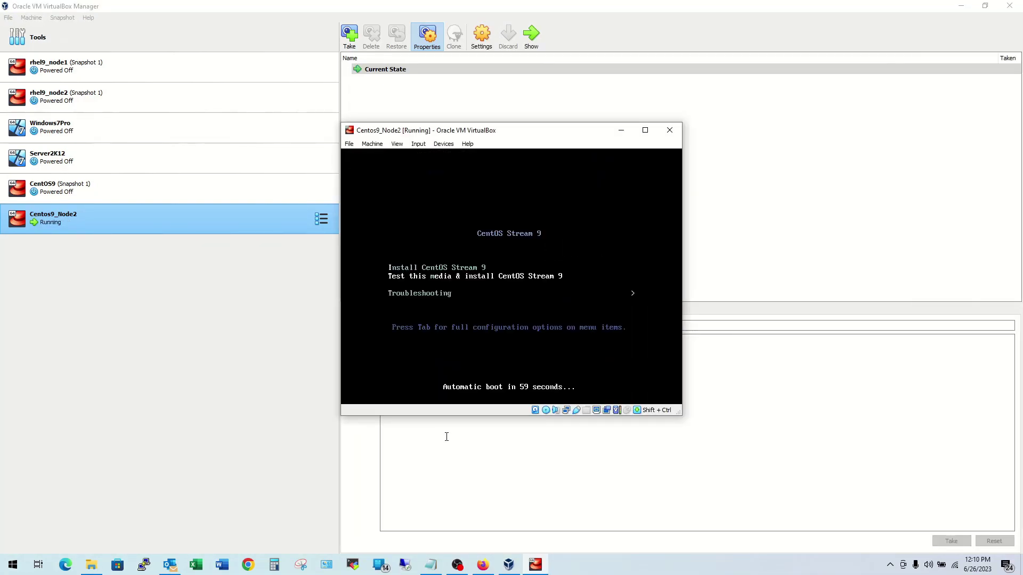
{"action": "key", "text": "Up"}
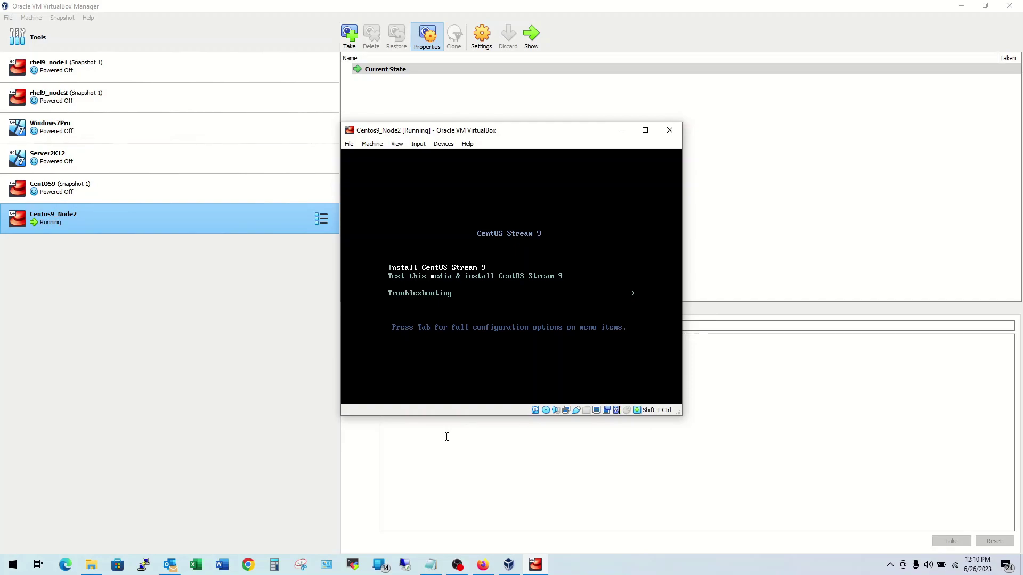
{"action": "key", "text": "Return"}
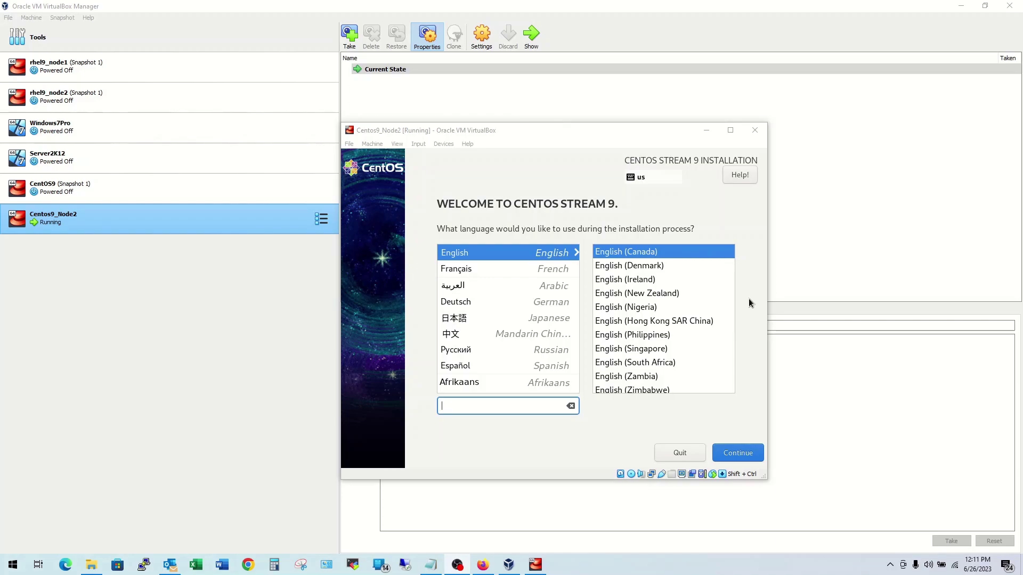
Step: Keep English (Canada), then browse the Installation Destination disk options without committing a choice
{"action": "left_click", "coordinate": [737, 457]}
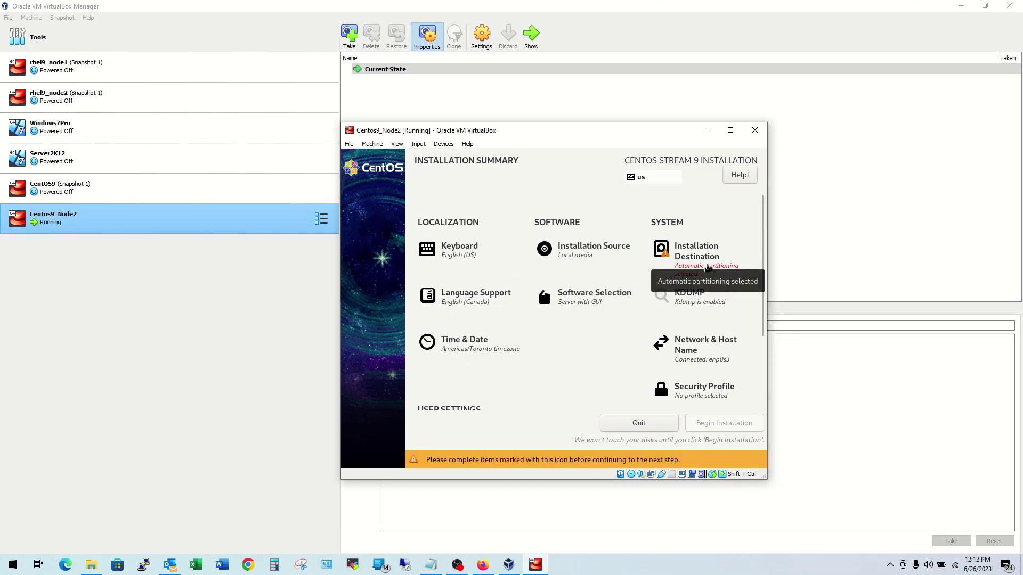
{"action": "left_click", "coordinate": [708, 269]}
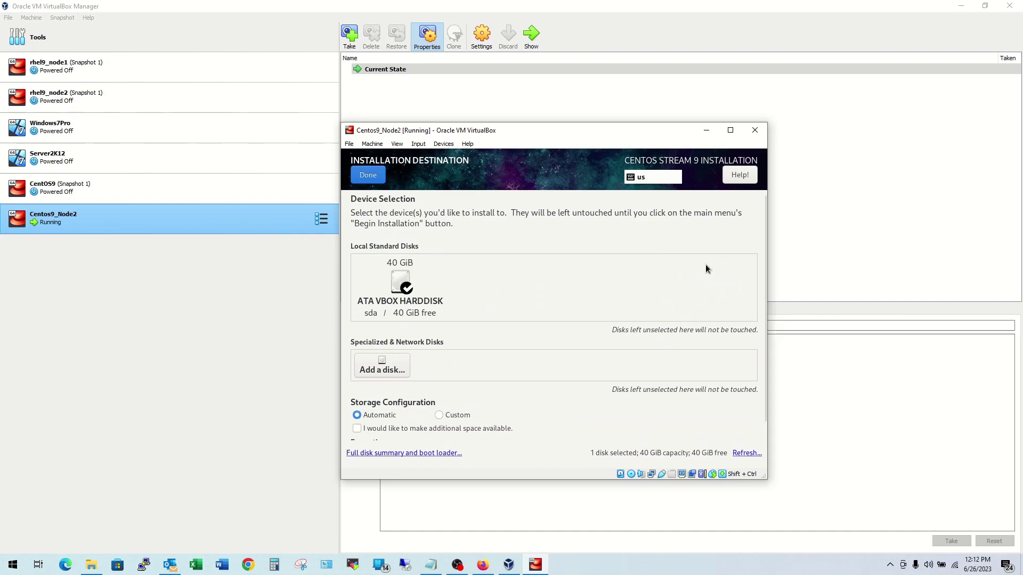
{"action": "left_click", "coordinate": [399, 291]}
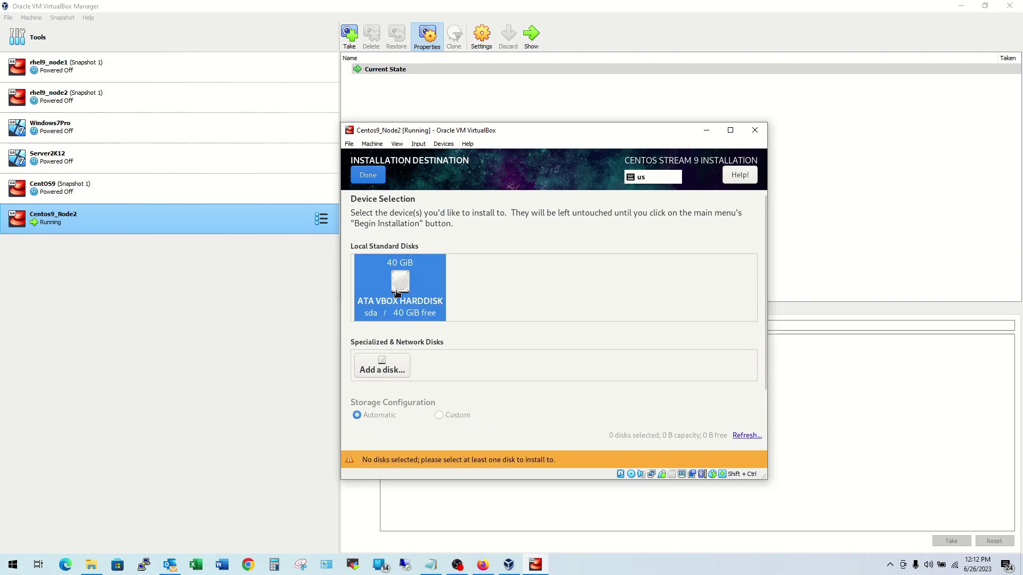
{"action": "left_click", "coordinate": [391, 368]}
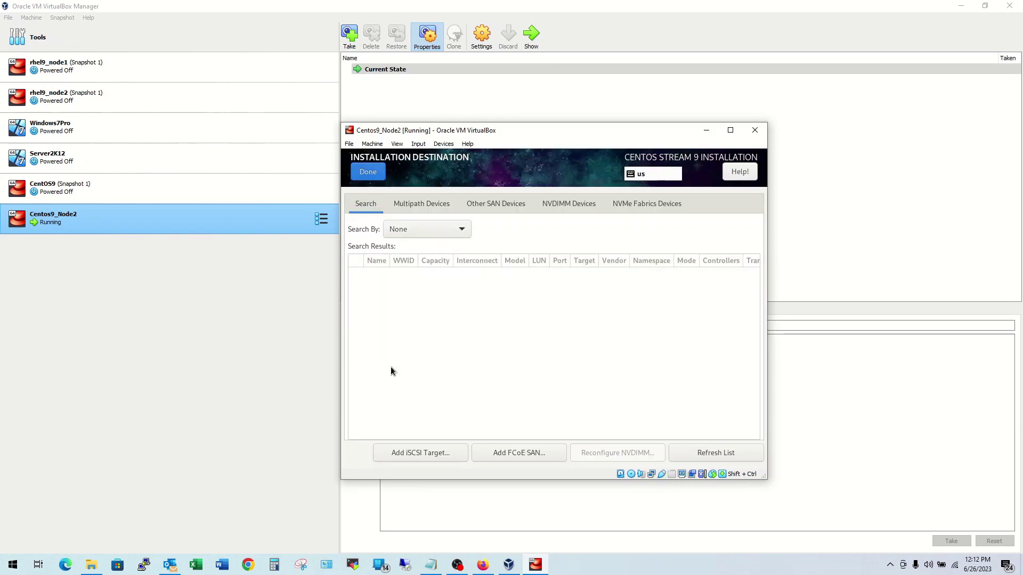
{"action": "left_click", "coordinate": [362, 175]}
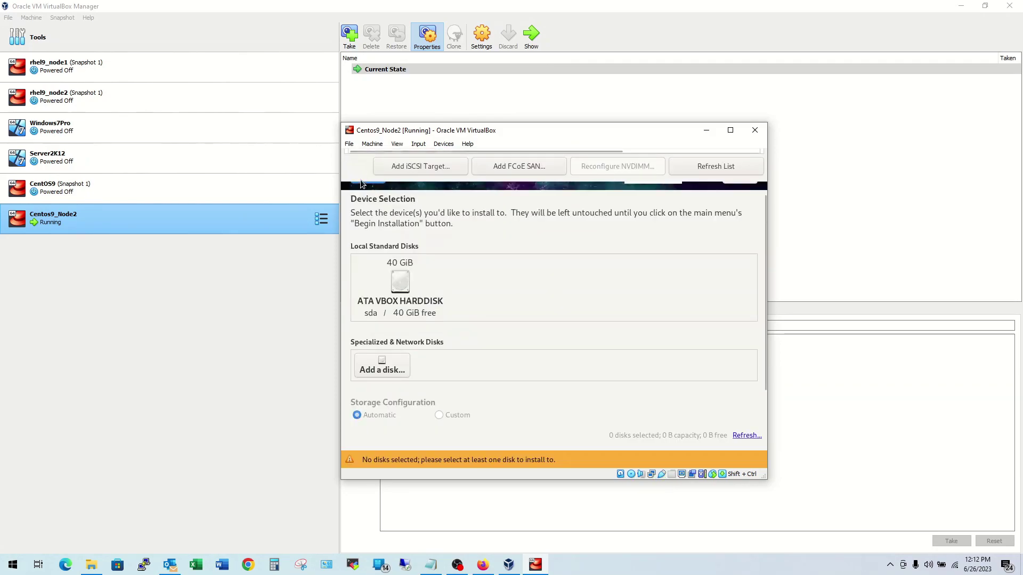
{"action": "left_click", "coordinate": [365, 176]}
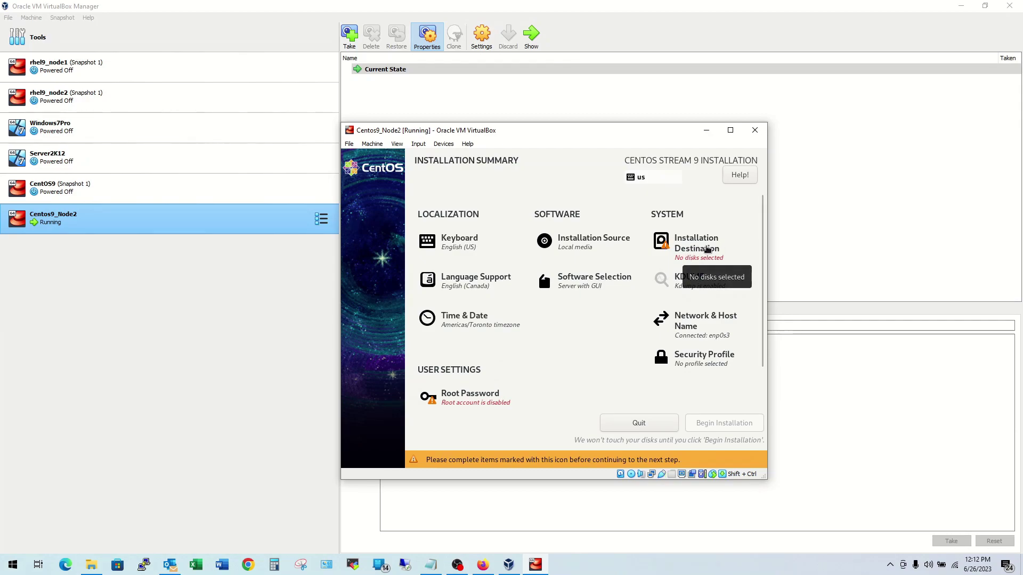
Step: Select the 40 GiB ATA VBOX HARDDISK with automatic partitioning and return to the summary
{"action": "left_click", "coordinate": [706, 249]}
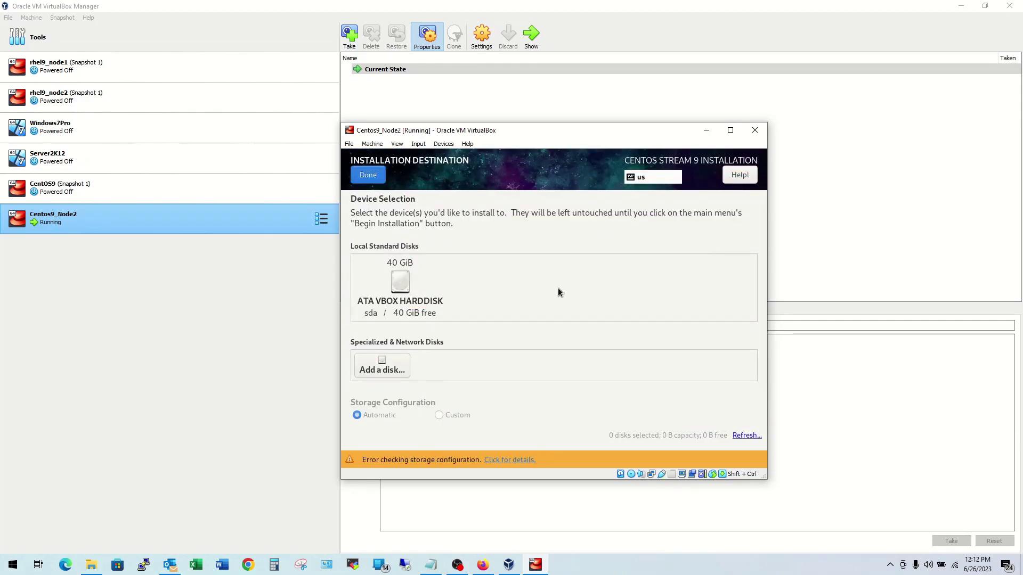
{"action": "left_click", "coordinate": [400, 283]}
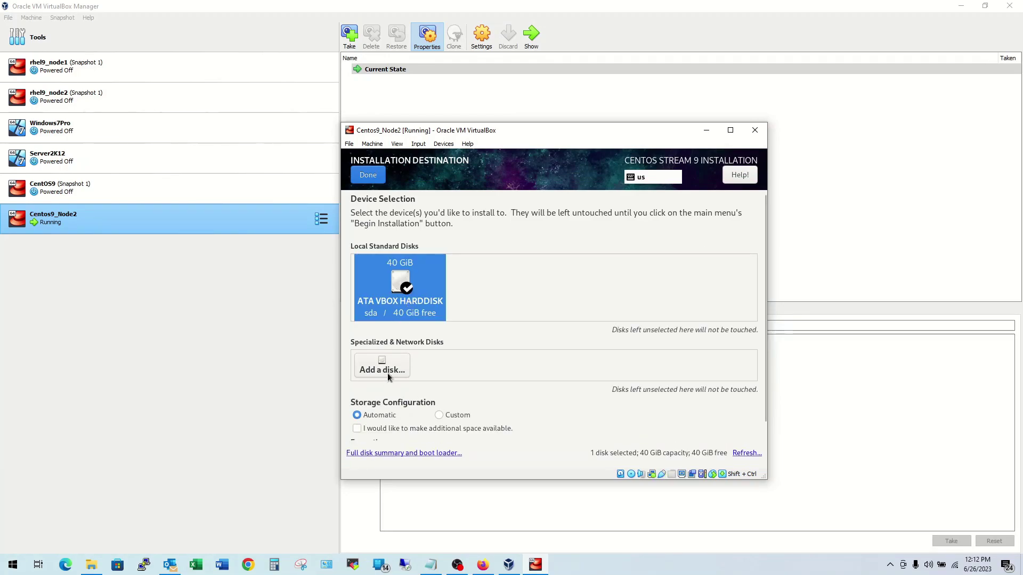
{"action": "left_click", "coordinate": [382, 370]}
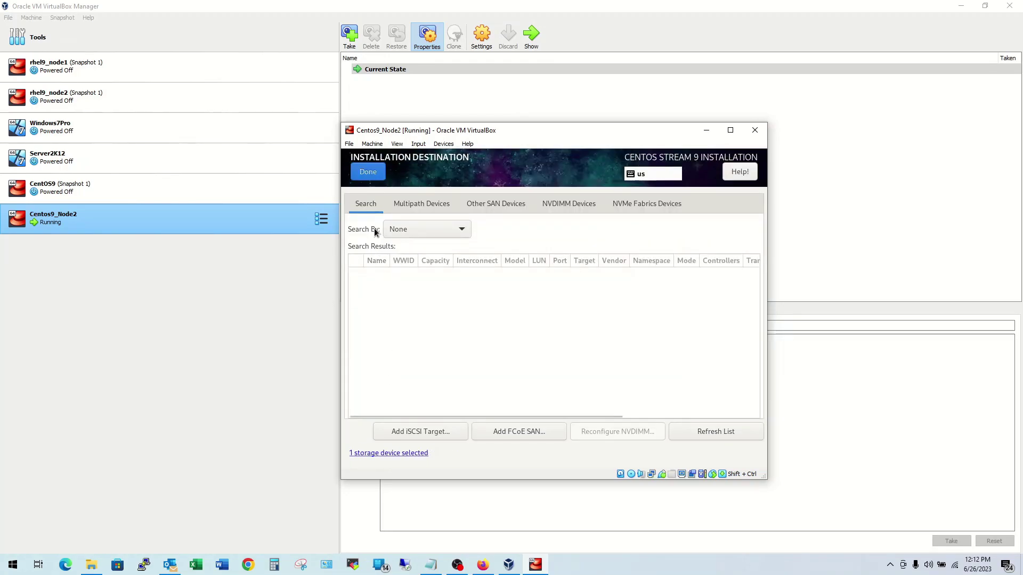
{"action": "left_click", "coordinate": [368, 172]}
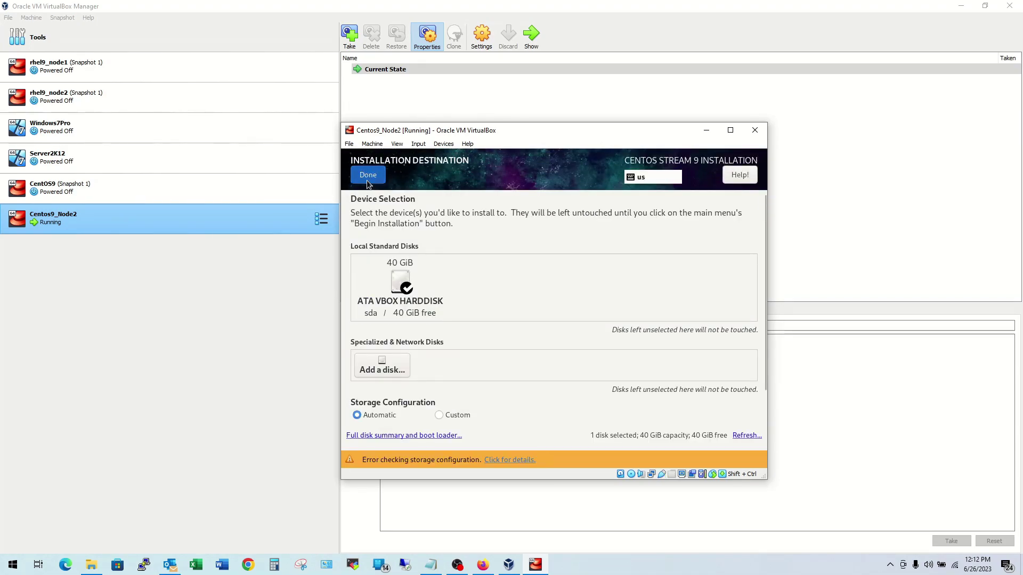
{"action": "left_click", "coordinate": [367, 177]}
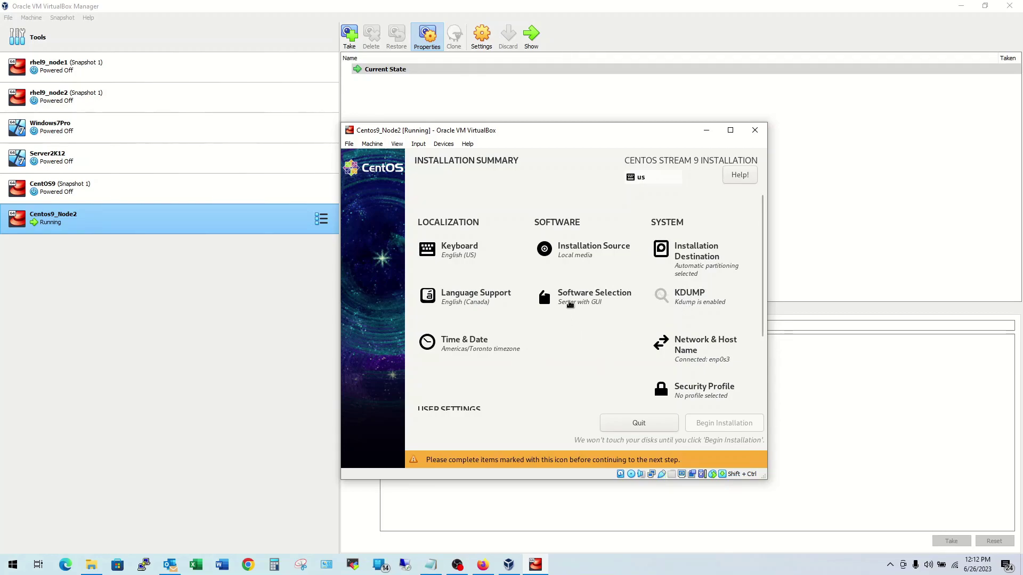
{"action": "left_click", "coordinate": [569, 303]}
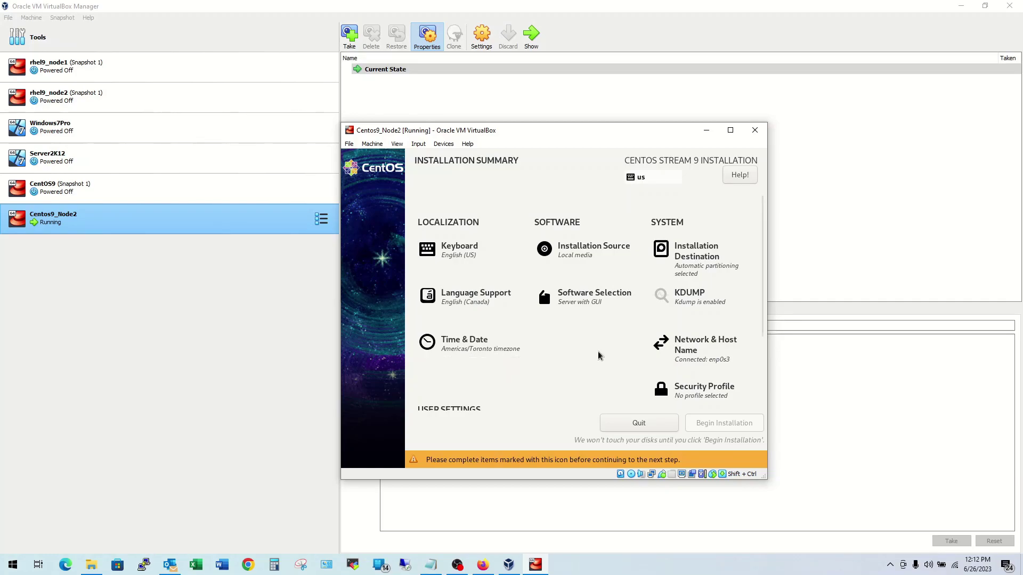
{"action": "left_click", "coordinate": [691, 347]}
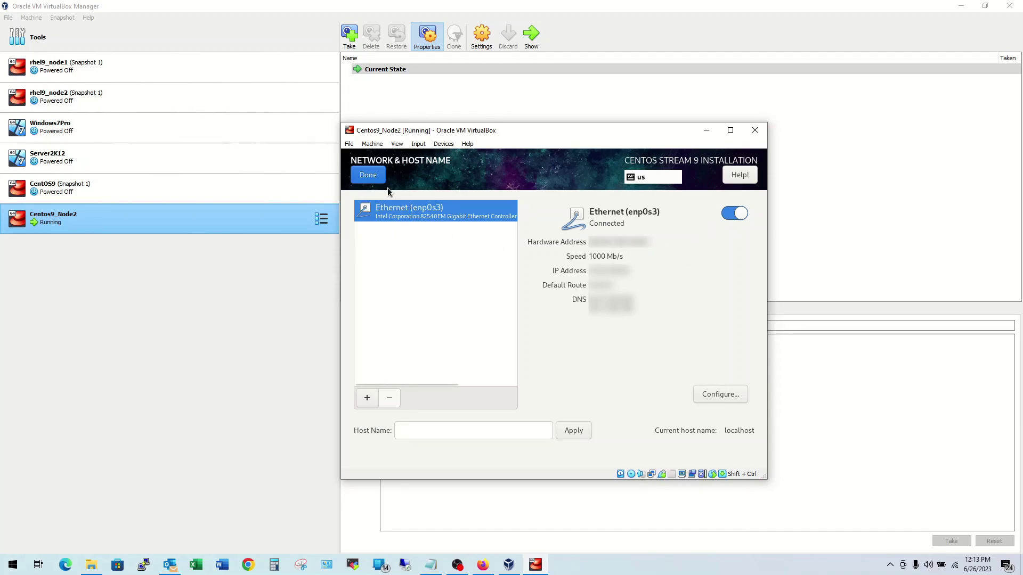
{"action": "left_click", "coordinate": [375, 174]}
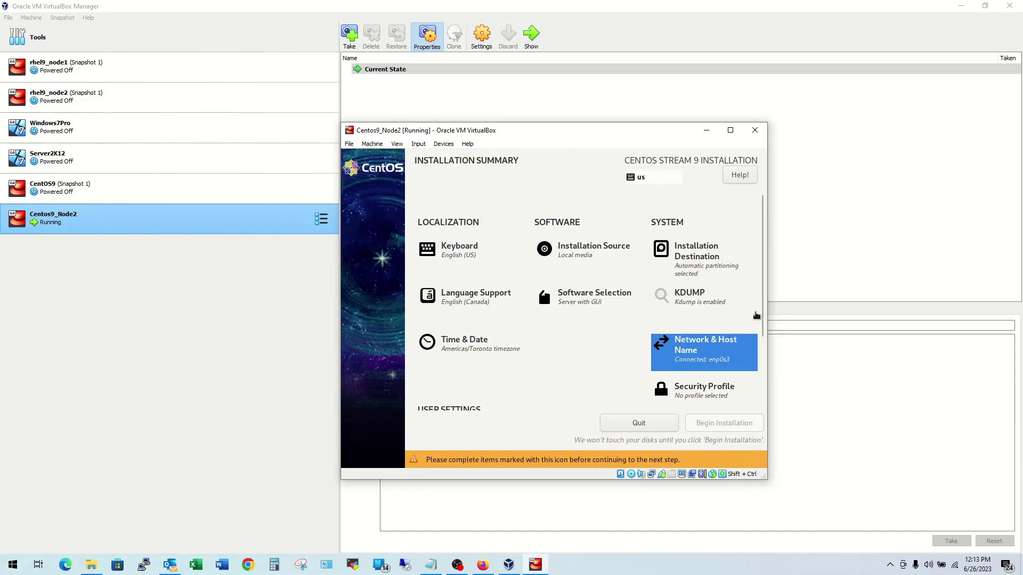
{"action": "left_click_drag", "start_coordinate": [760, 321], "coordinate": [774, 411]}
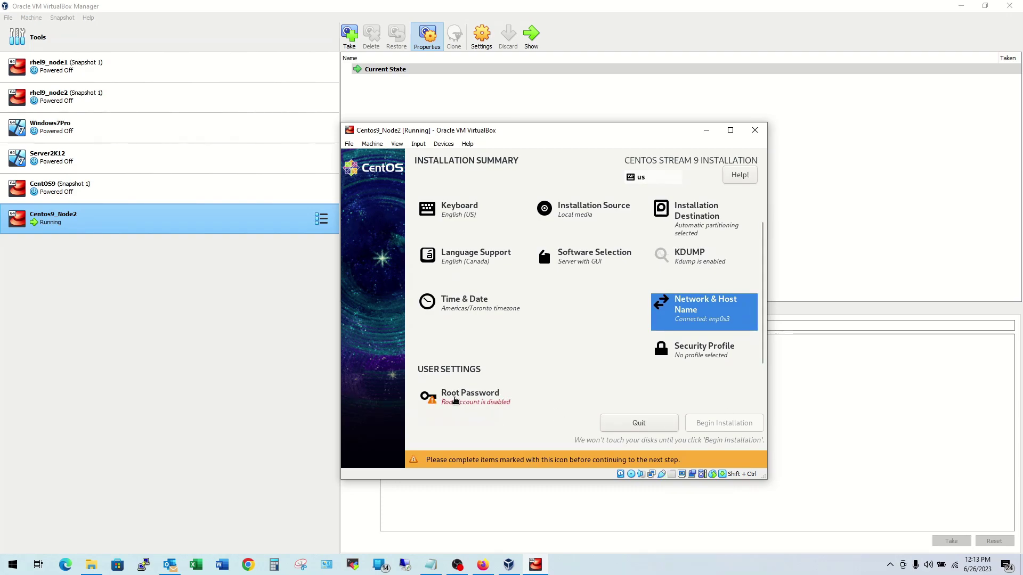
Step: Confirm the root password, accepting the weak-password warning
{"action": "left_click", "coordinate": [456, 401]}
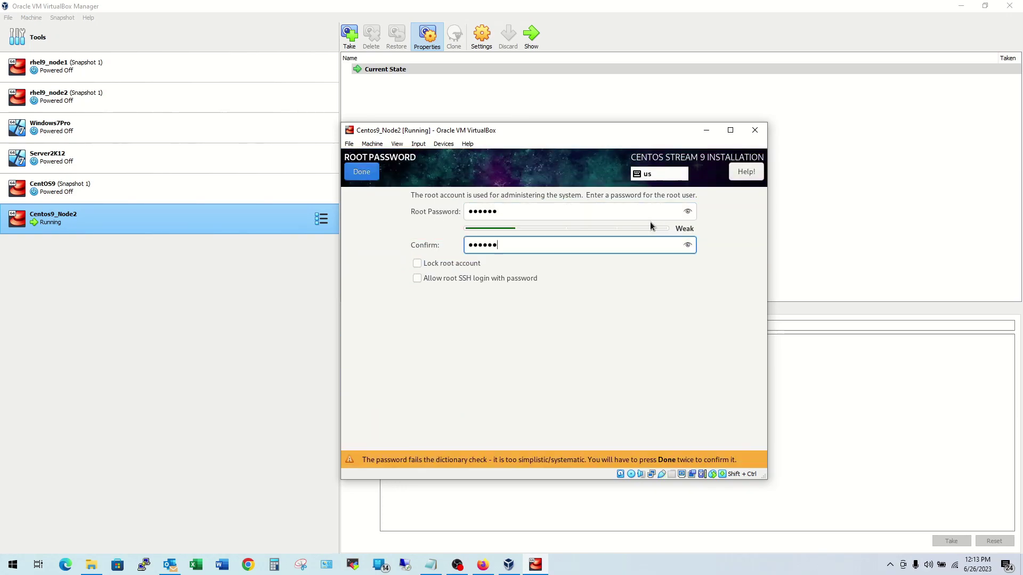
{"action": "left_click", "coordinate": [370, 173]}
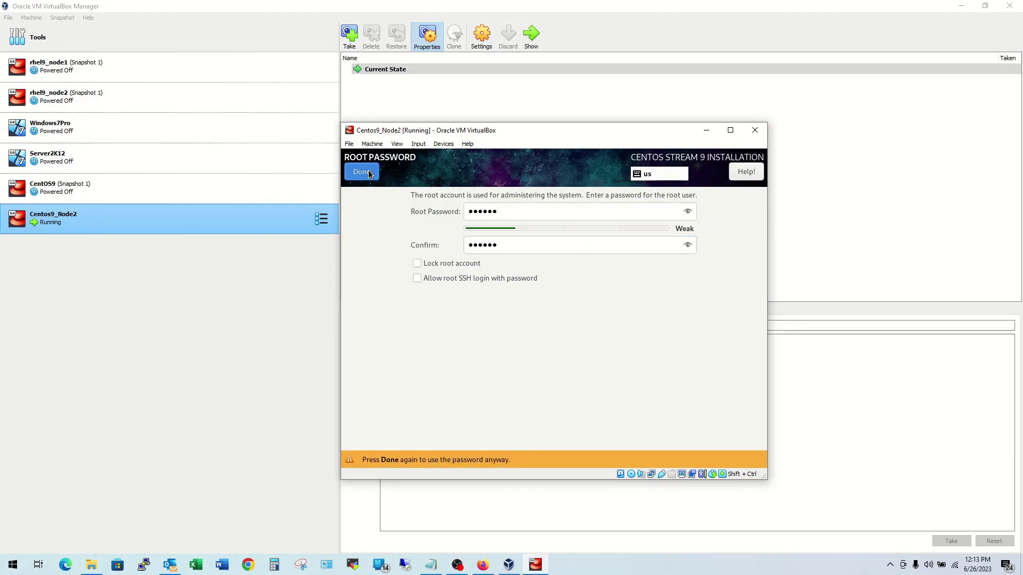
{"action": "left_click", "coordinate": [369, 173]}
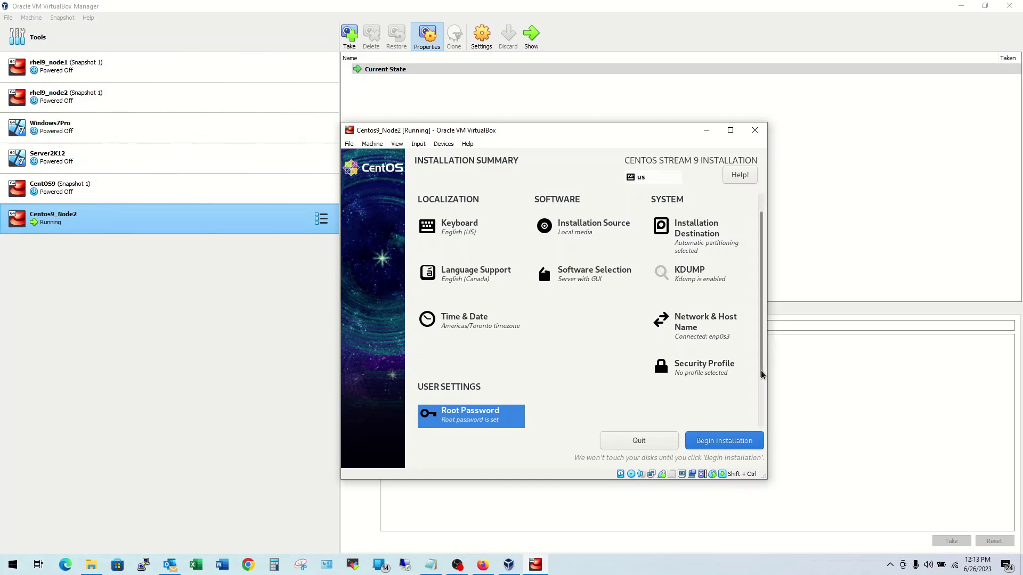
{"action": "left_click_drag", "start_coordinate": [761, 377], "coordinate": [761, 381]}
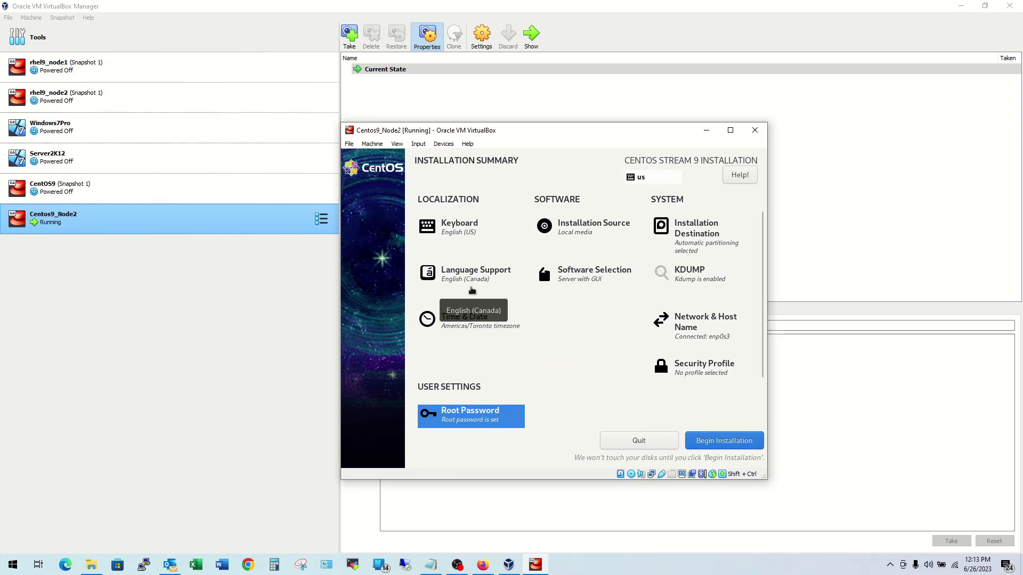
{"action": "left_click", "coordinate": [462, 236]}
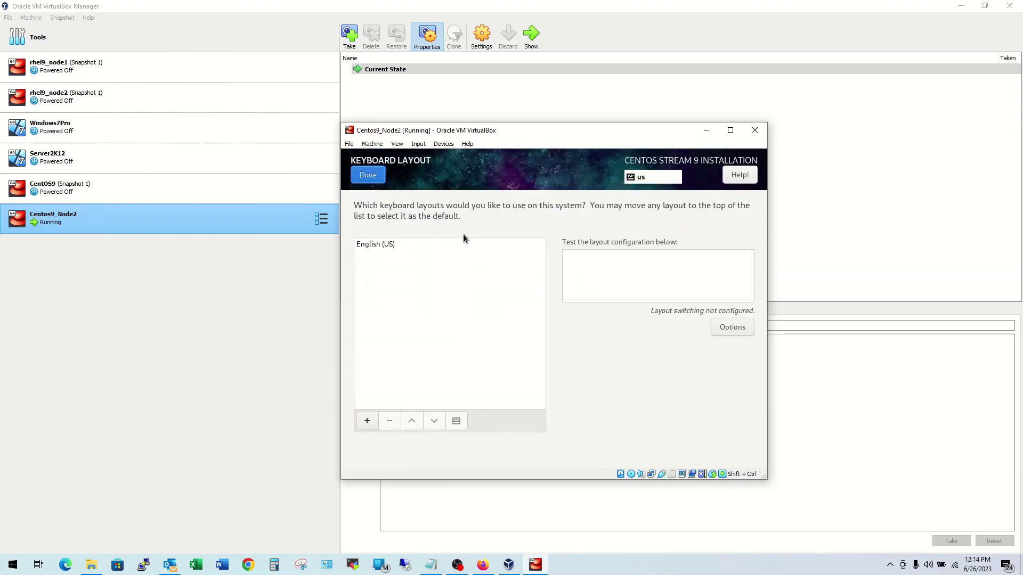
{"action": "left_click", "coordinate": [375, 180]}
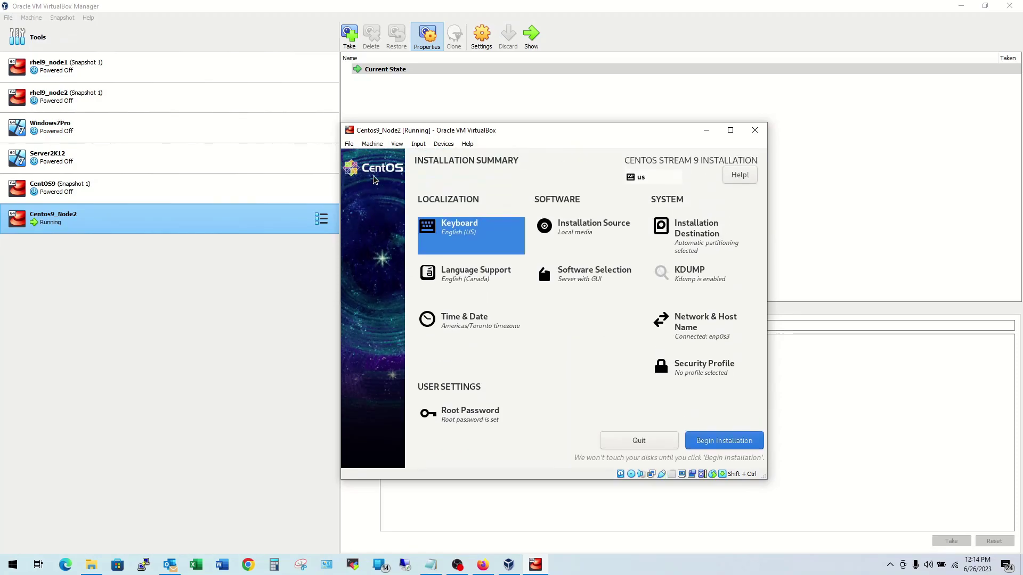
{"action": "left_click", "coordinate": [477, 321]}
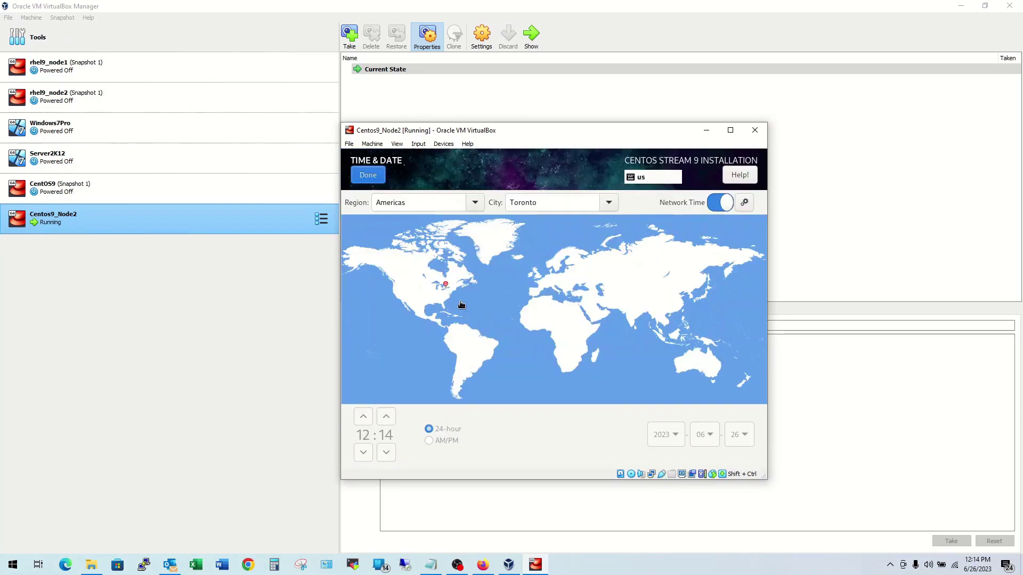
{"action": "left_click", "coordinate": [375, 180]}
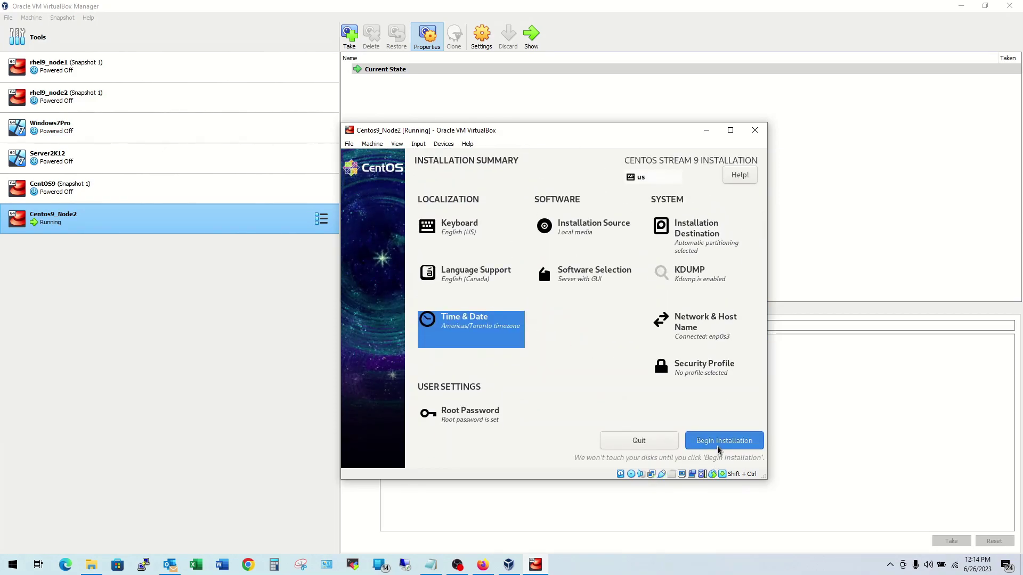
Step: Begin the CentOS Stream 9 installation and let it run to completion
{"action": "left_click", "coordinate": [717, 447]}
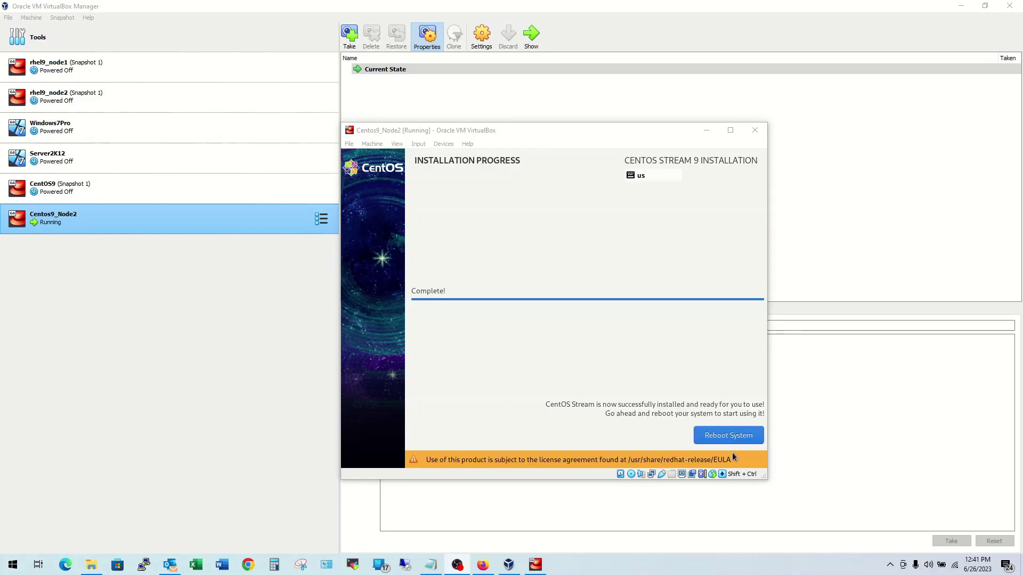
Step: Reboot the VM into the newly installed CentOS Stream 9 system
{"action": "left_click", "coordinate": [731, 438]}
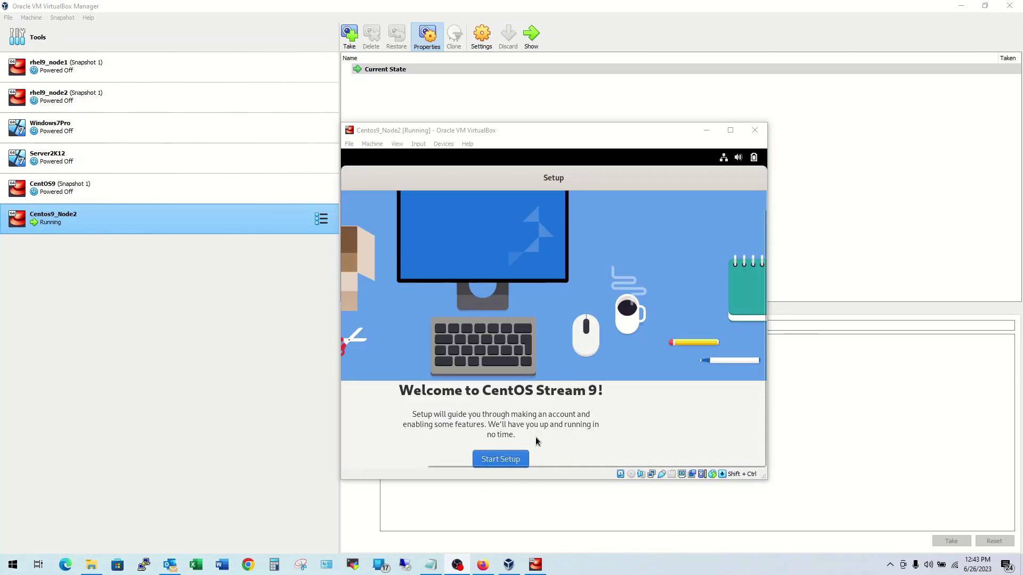
Step: Start first-boot setup, pass Privacy and Online Accounts, and choose a local account
{"action": "left_click", "coordinate": [495, 460]}
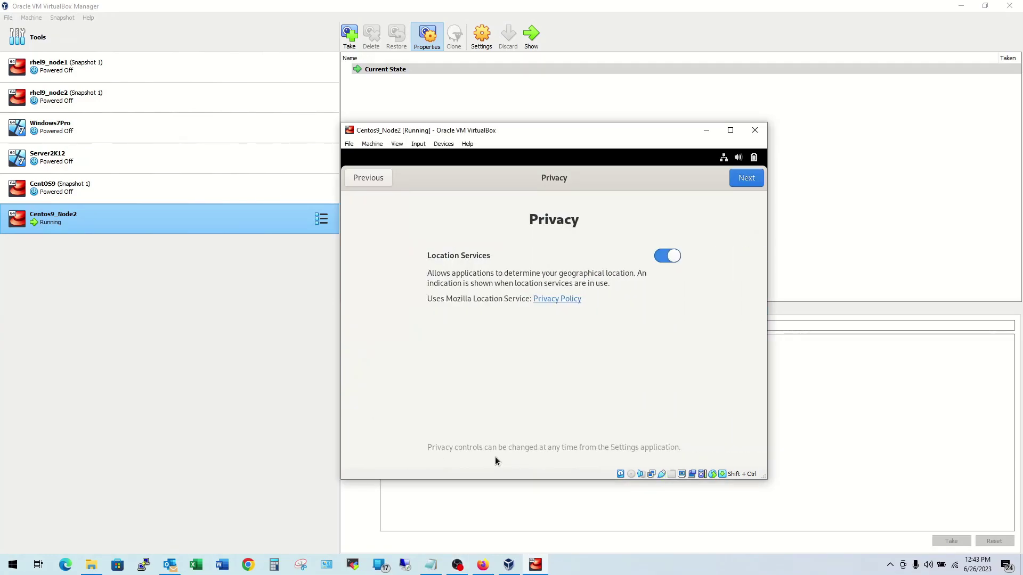
{"action": "left_click", "coordinate": [741, 182]}
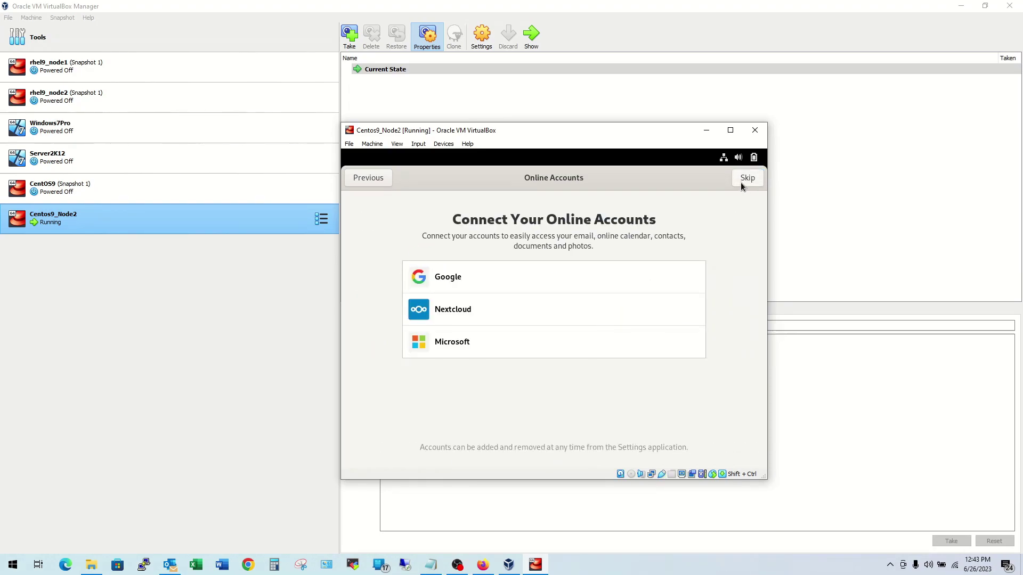
{"action": "left_click", "coordinate": [740, 182]}
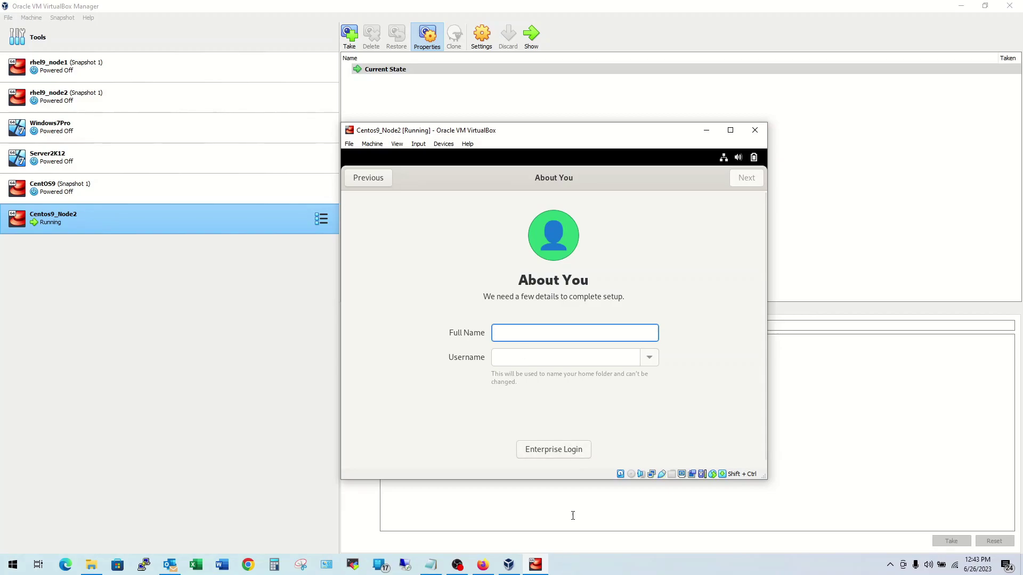
{"action": "left_click", "coordinate": [572, 453]}
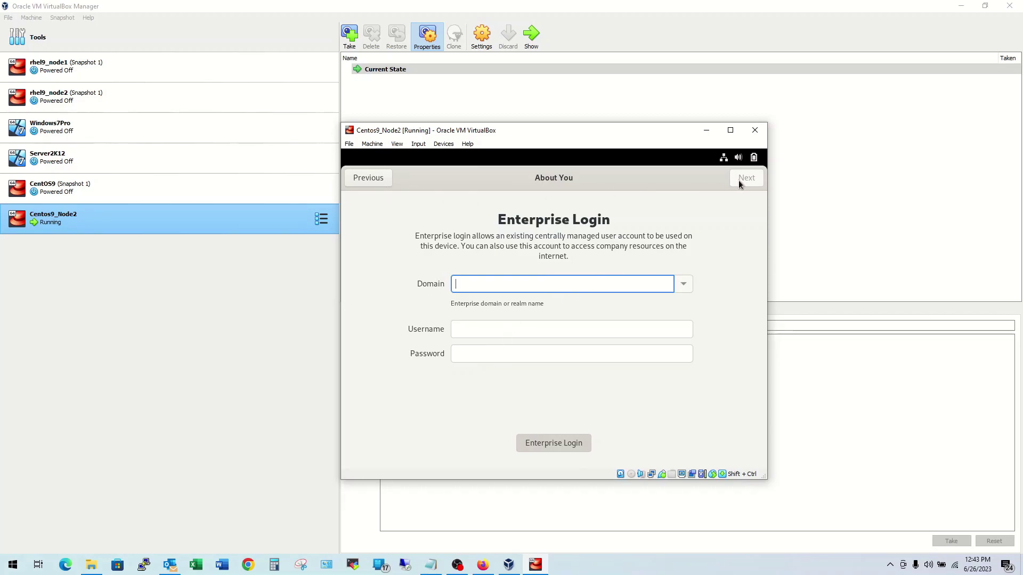
{"action": "left_click", "coordinate": [545, 442]}
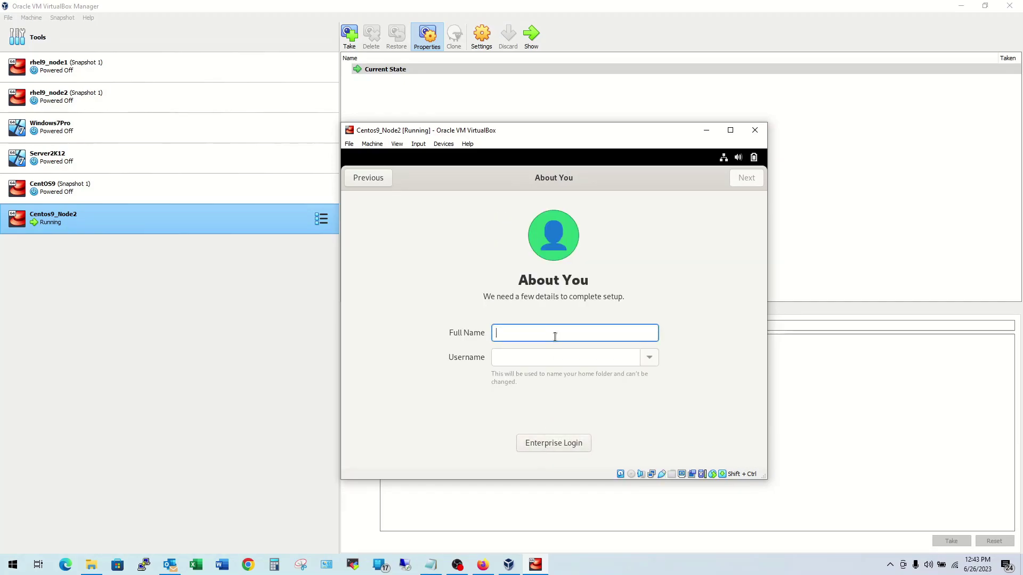
Step: Enter the user's full name, then set and confirm the account password
{"action": "type", "text": "Smith"}
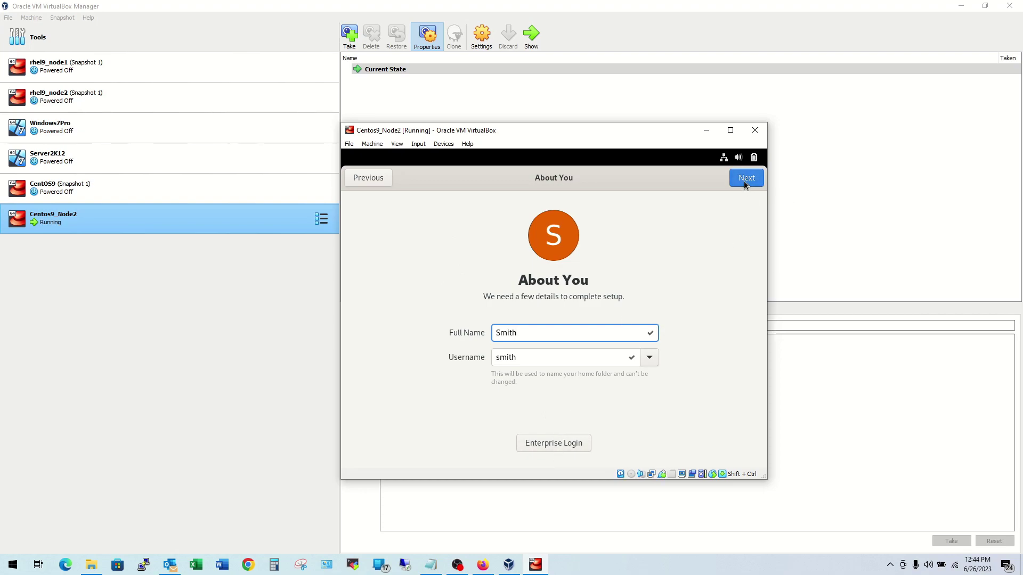
{"action": "left_click", "coordinate": [744, 180]}
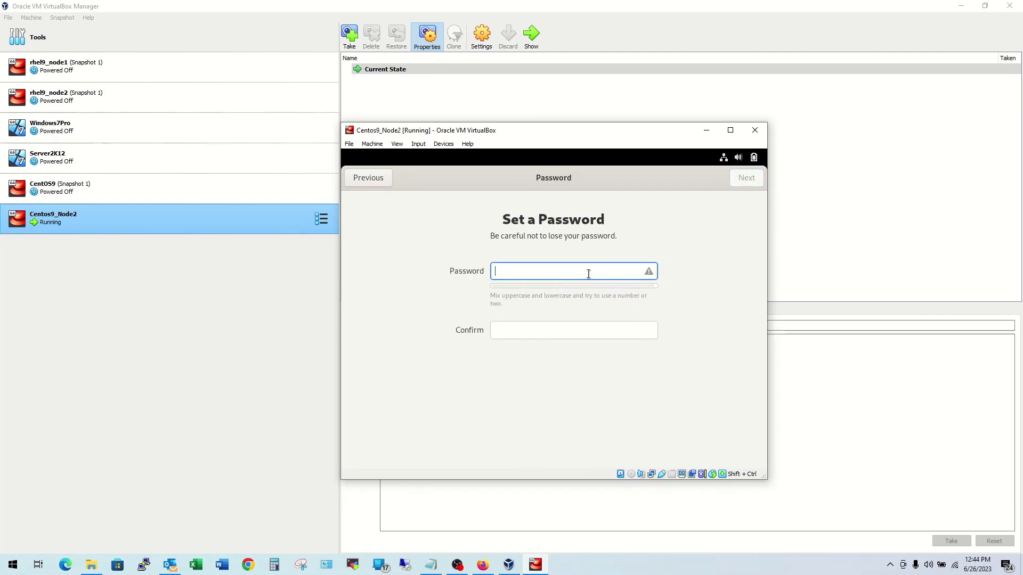
{"action": "type", "text": "123"}
{"action": "key", "text": "Tab"}
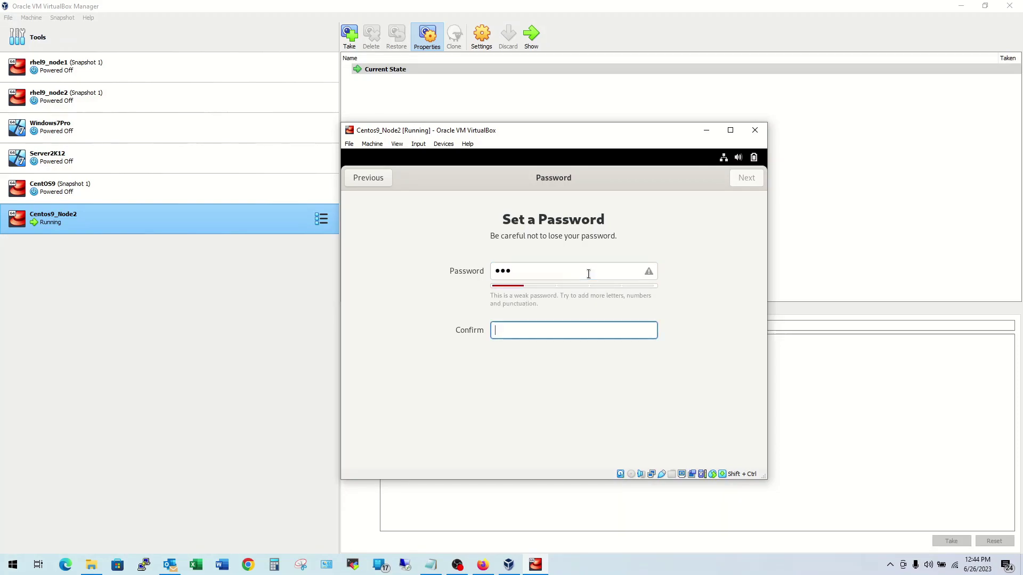
{"action": "left_click", "coordinate": [589, 274]}
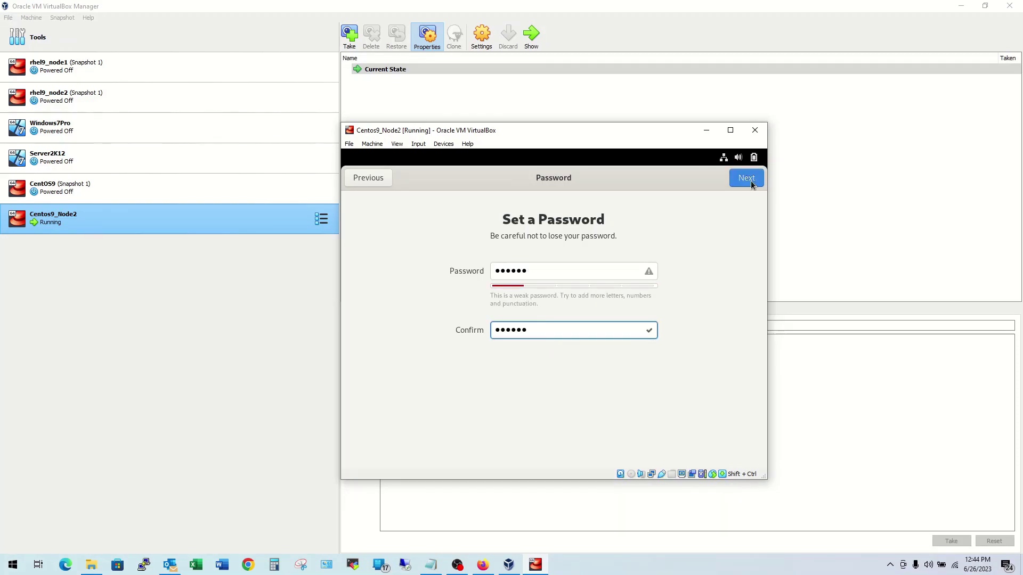
{"action": "left_click", "coordinate": [751, 181]}
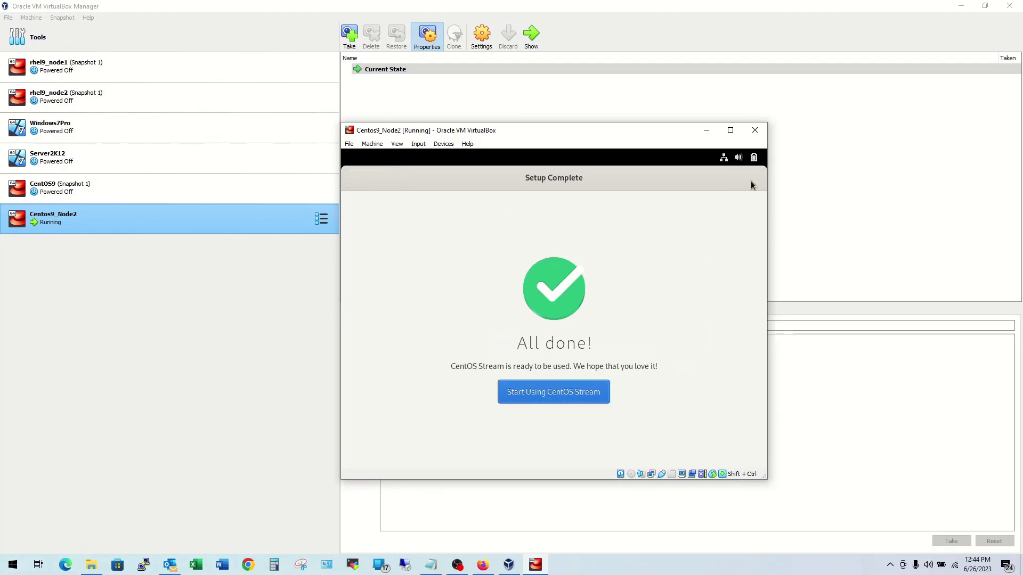
Step: Start using CentOS Stream, open Activities, and decline the welcome tour with No Thanks
{"action": "left_click", "coordinate": [571, 392]}
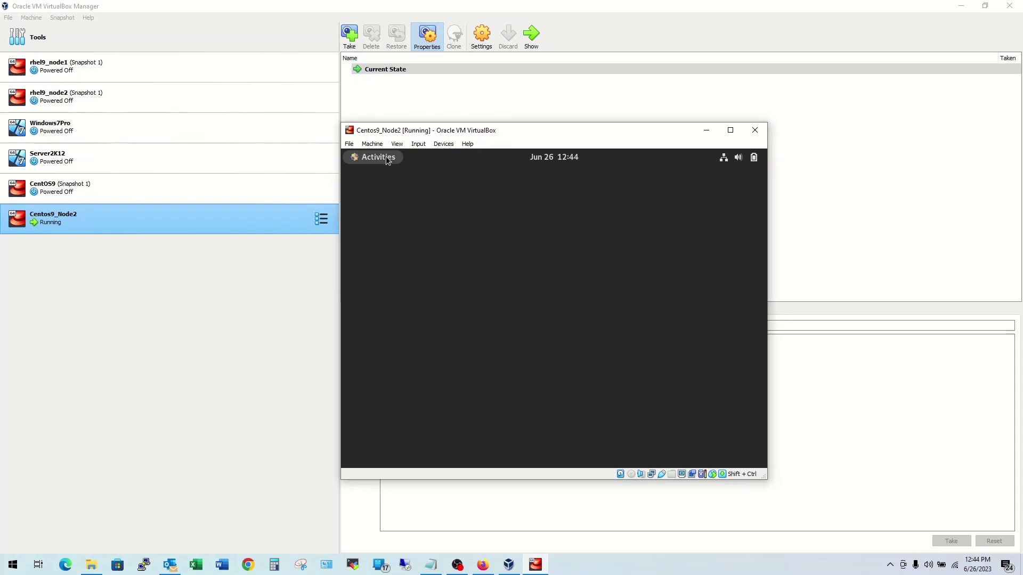
{"action": "left_click", "coordinate": [385, 158]}
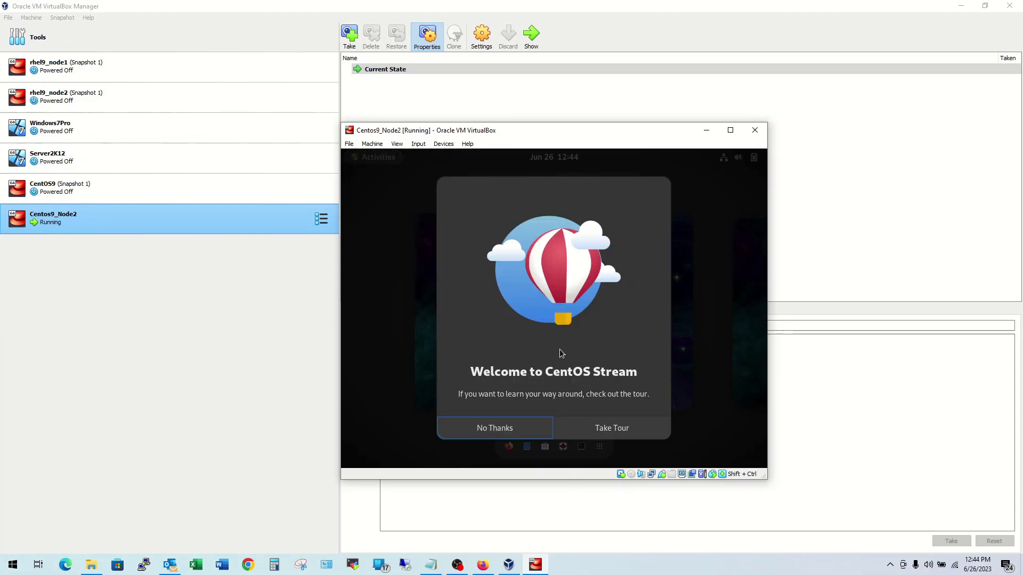
{"action": "left_click", "coordinate": [504, 431]}
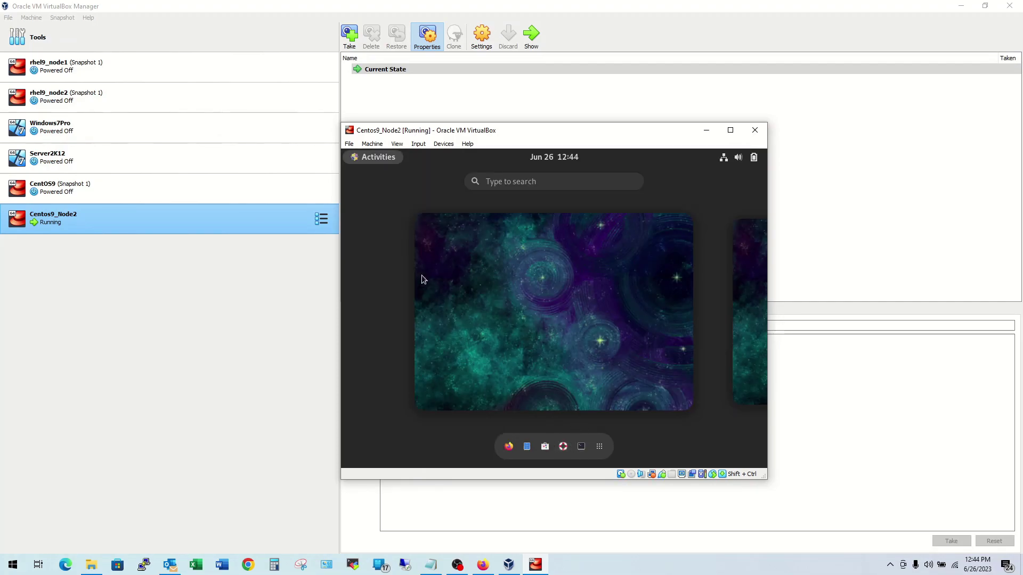
Step: Launch a maximized Terminal and run whoami and pwd
{"action": "left_click", "coordinate": [582, 452]}
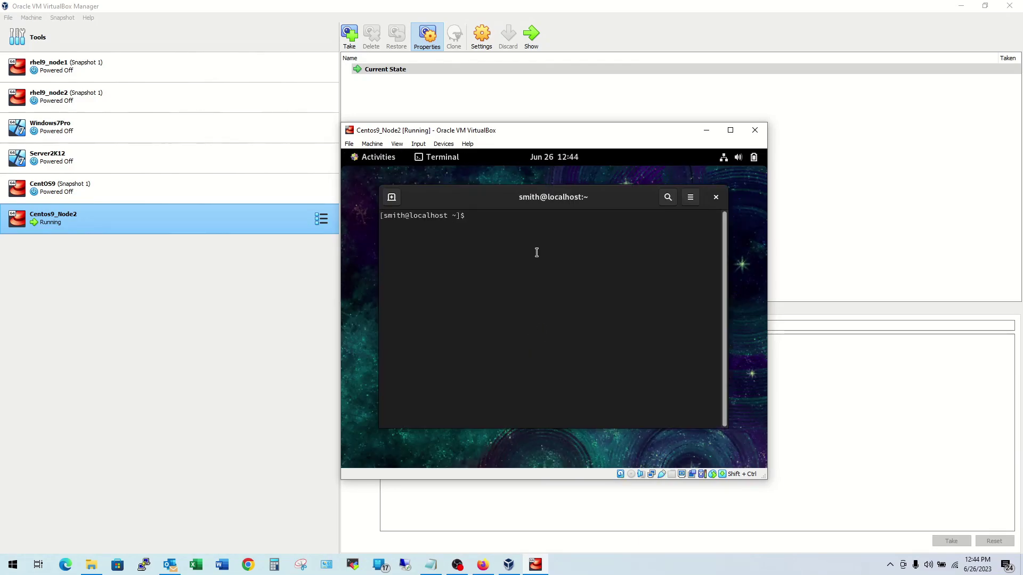
{"action": "double_click", "coordinate": [483, 198]}
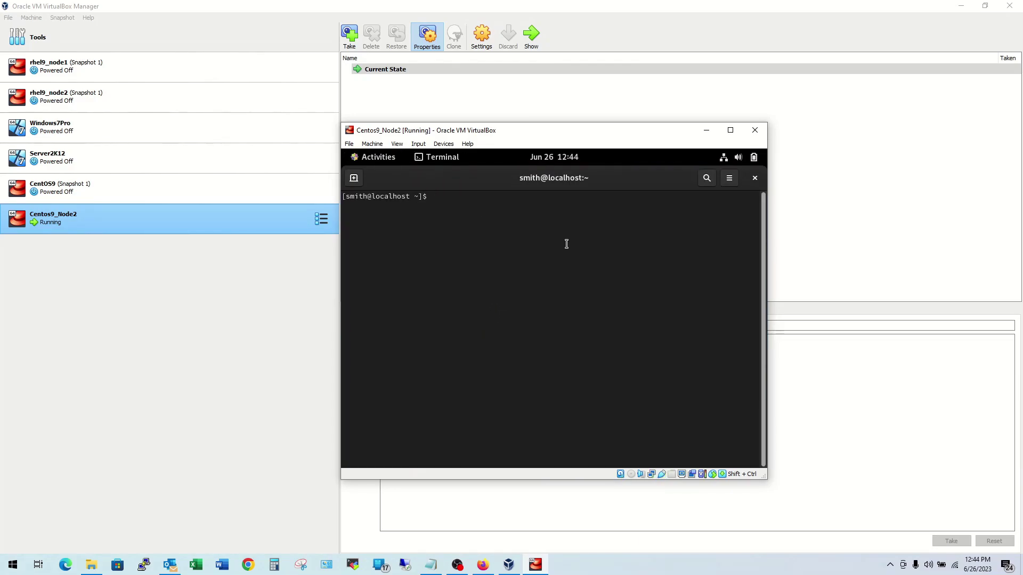
{"action": "type", "text": "whoa"}
{"action": "type", "text": "mi"}
{"action": "key", "text": "Return"}
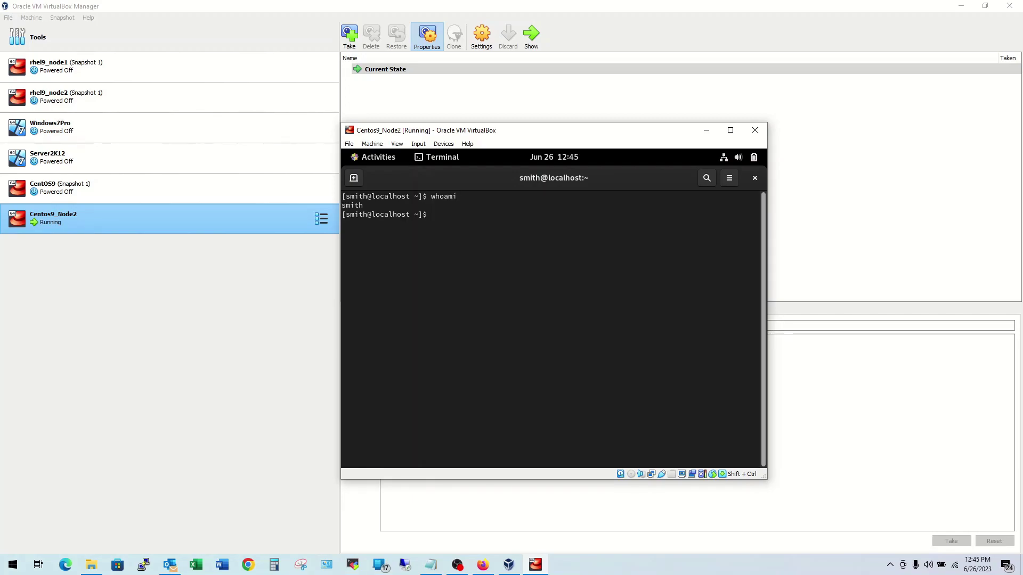
{"action": "type", "text": "pwd"}
{"action": "key", "text": "Return"}
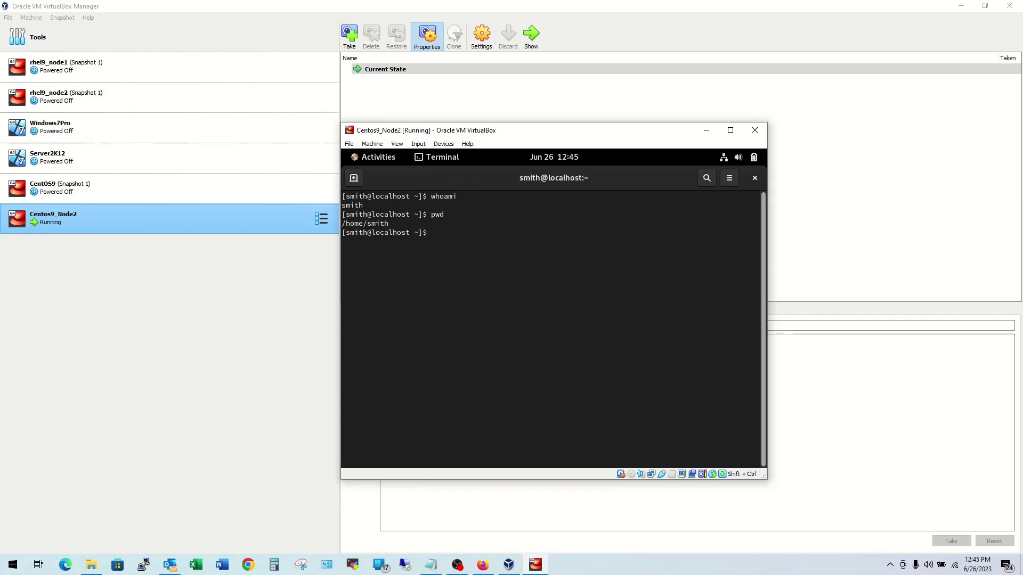